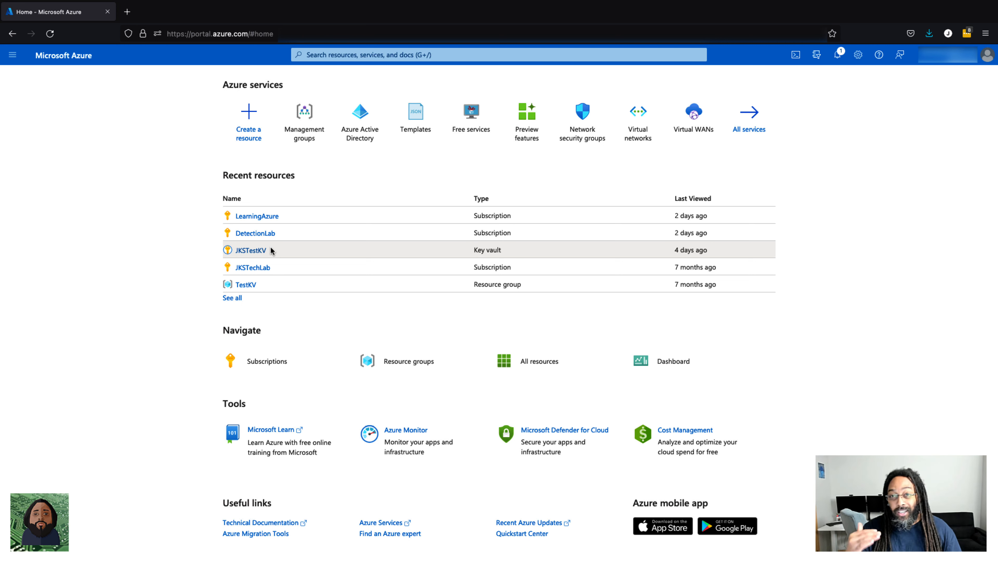
Open the Root Management Group from the management groups overview
{"action": "scroll", "coordinate": [270, 250], "scroll_direction": "down", "scroll_amount": 1}
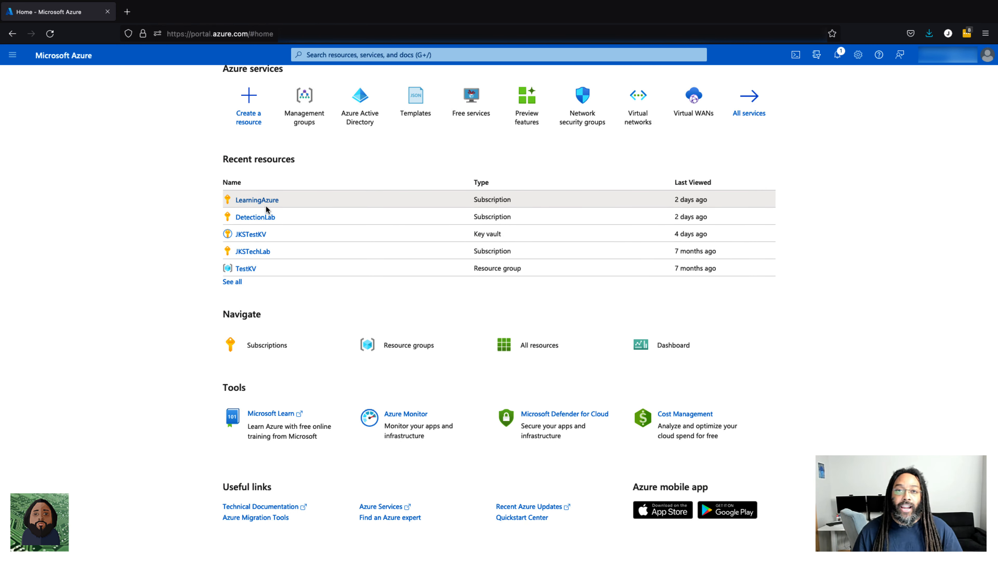
{"action": "scroll", "coordinate": [174, 239], "scroll_direction": "up", "scroll_amount": 1}
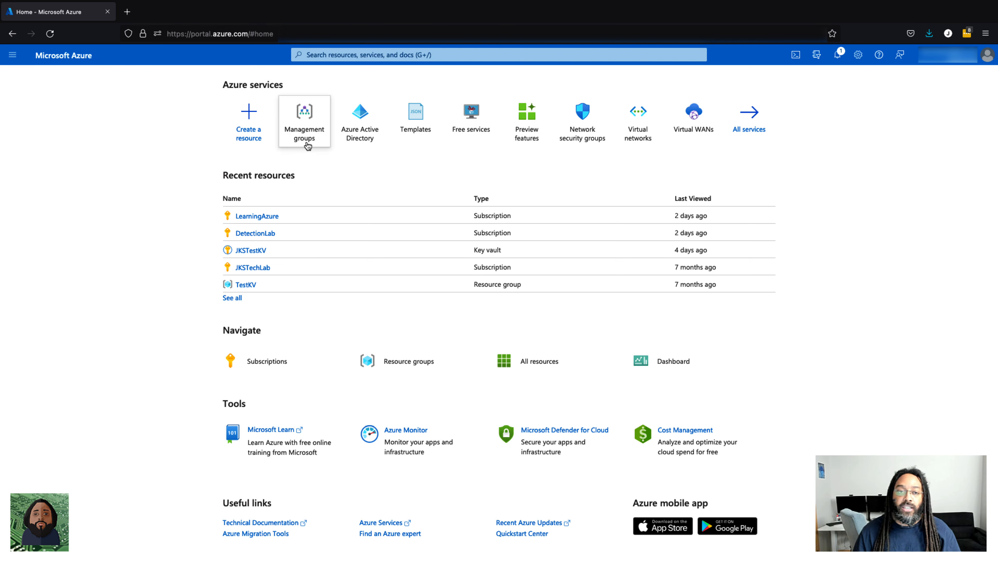
{"action": "left_click", "coordinate": [307, 123]}
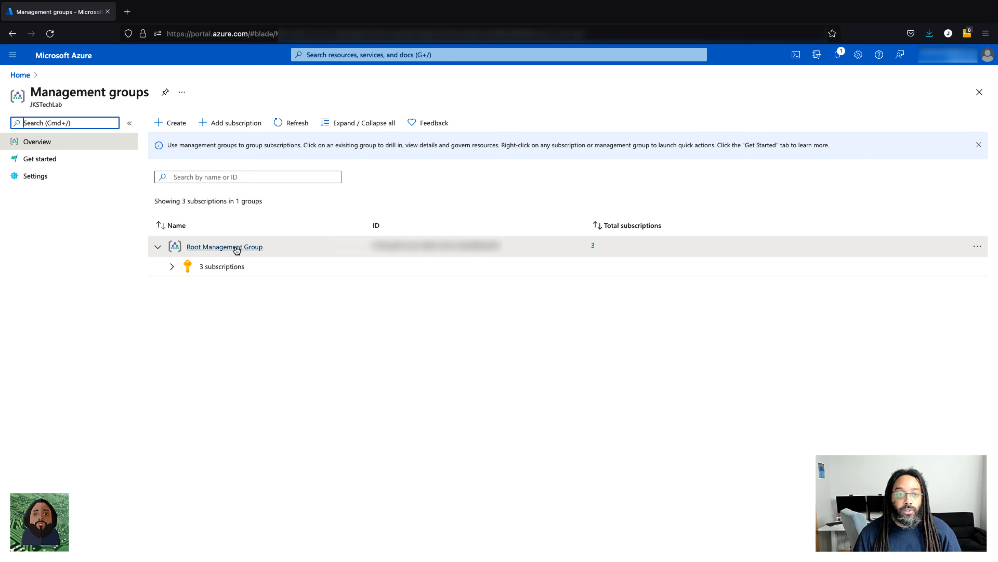
{"action": "left_click", "coordinate": [220, 254]}
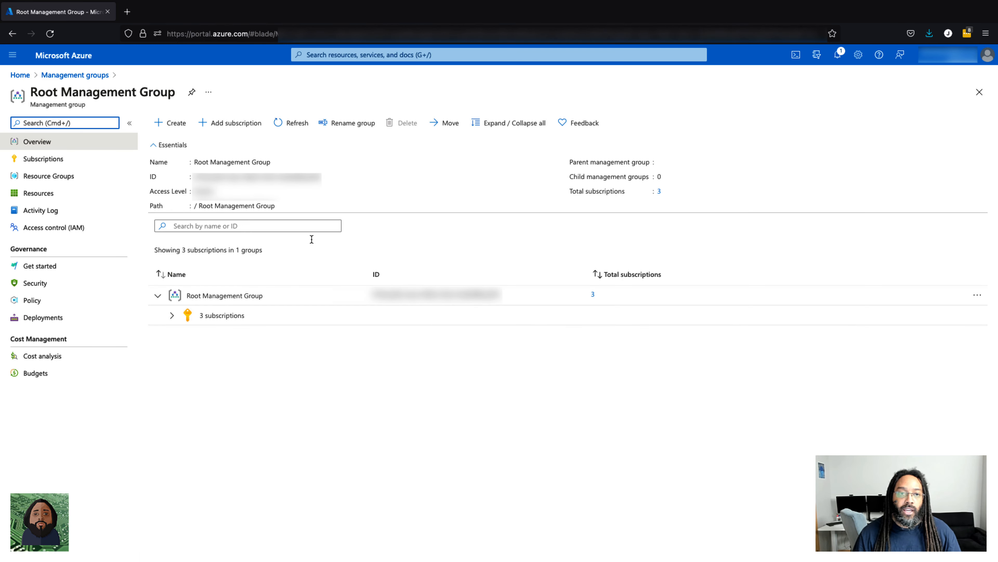
Try to rename the Root Management Group to "JKSTechLab Mgmt" and dismiss the resulting notification
{"action": "left_click", "coordinate": [350, 126]}
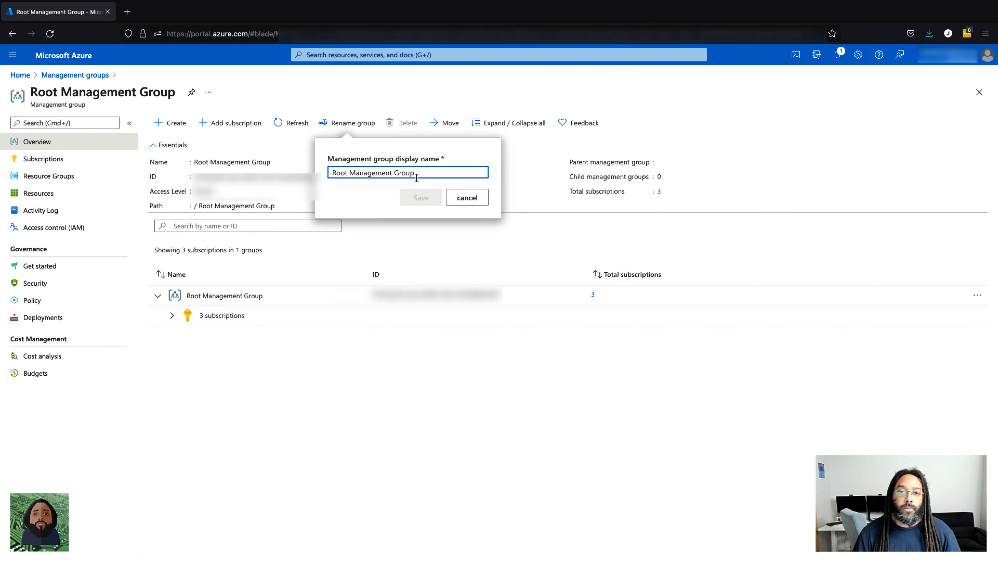
{"action": "key", "text": "ctrl+a"}
{"action": "type", "text": "JKS"}
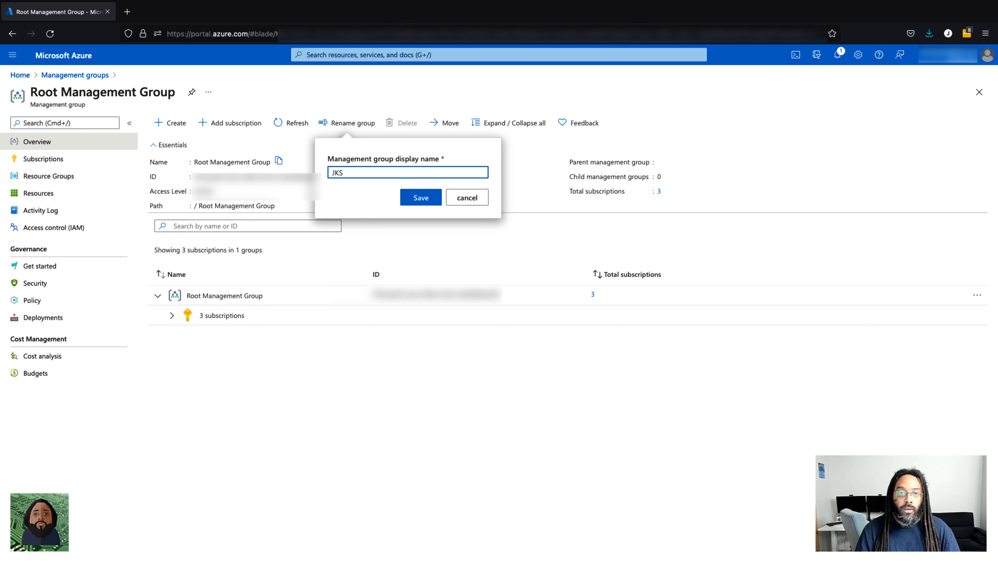
{"action": "type", "text": "TechLab Mg"}
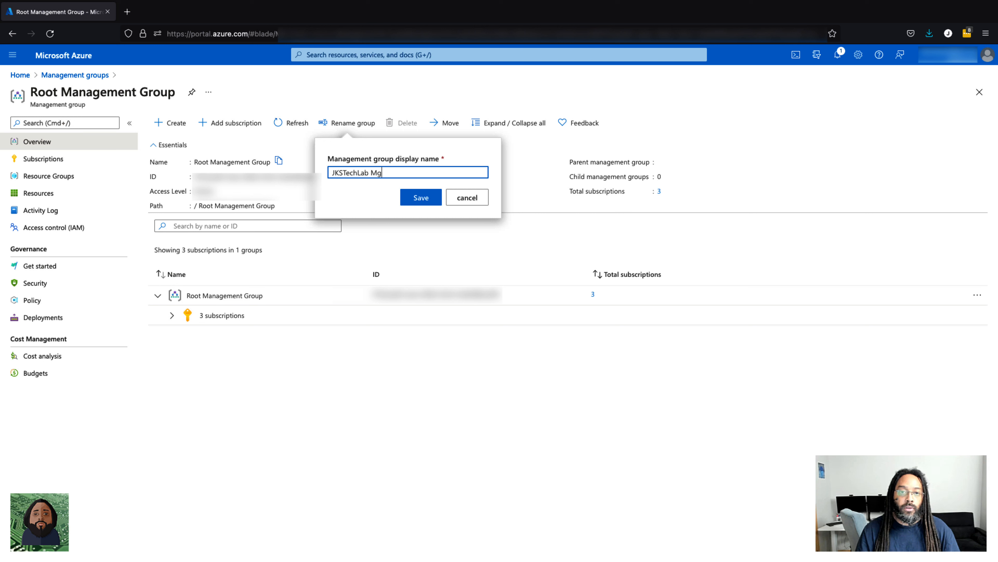
{"action": "type", "text": "mt"}
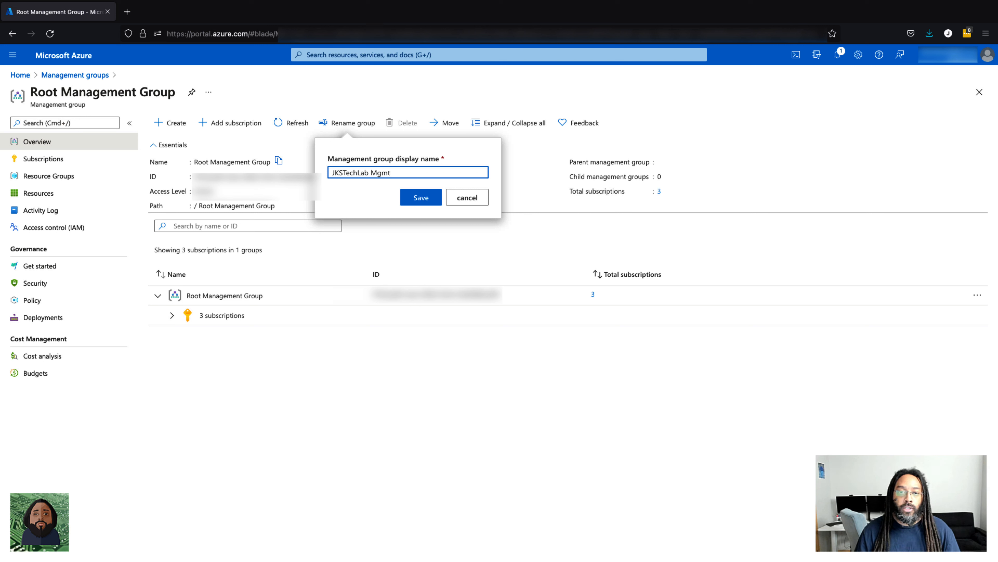
{"action": "left_click", "coordinate": [419, 198]}
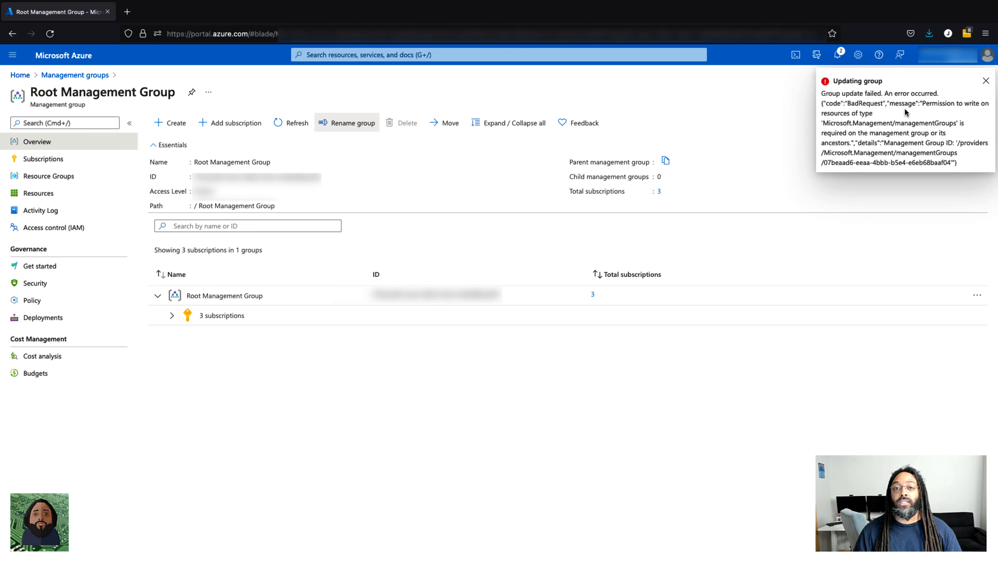
{"action": "left_click", "coordinate": [985, 81]}
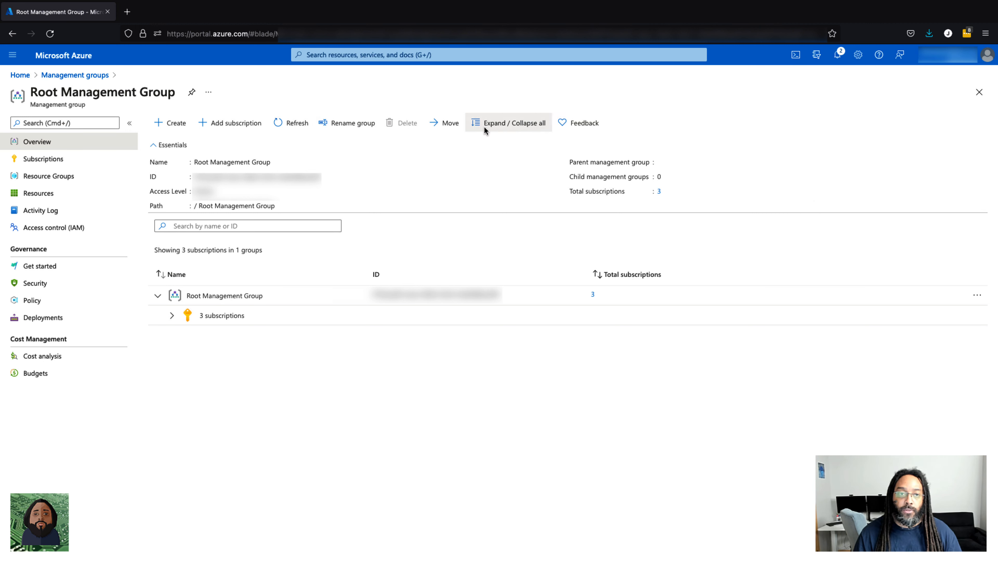
Review the existing role assignments in the Root Management Group's access control, then return to the access check
{"action": "left_click", "coordinate": [44, 230]}
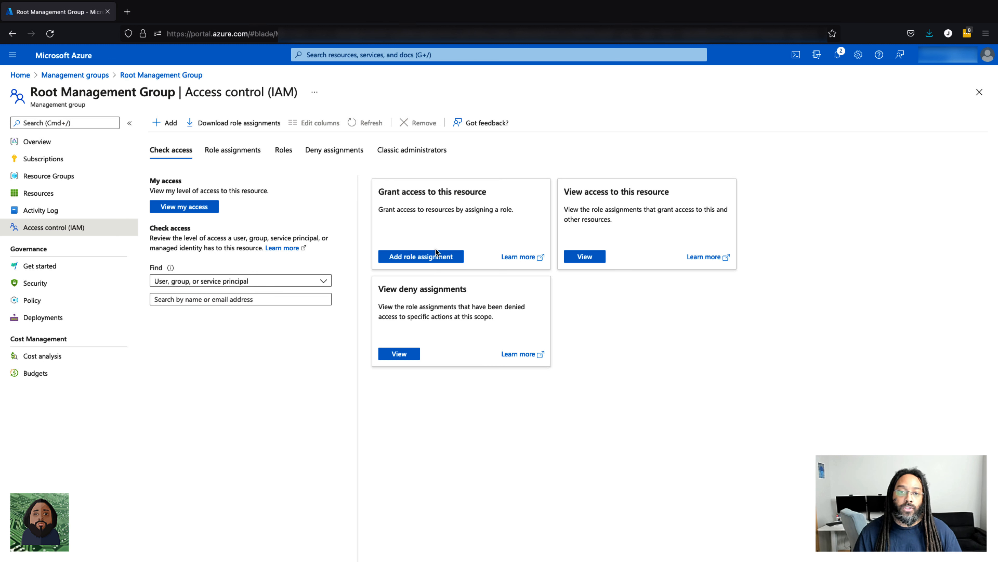
{"action": "left_click", "coordinate": [237, 155]}
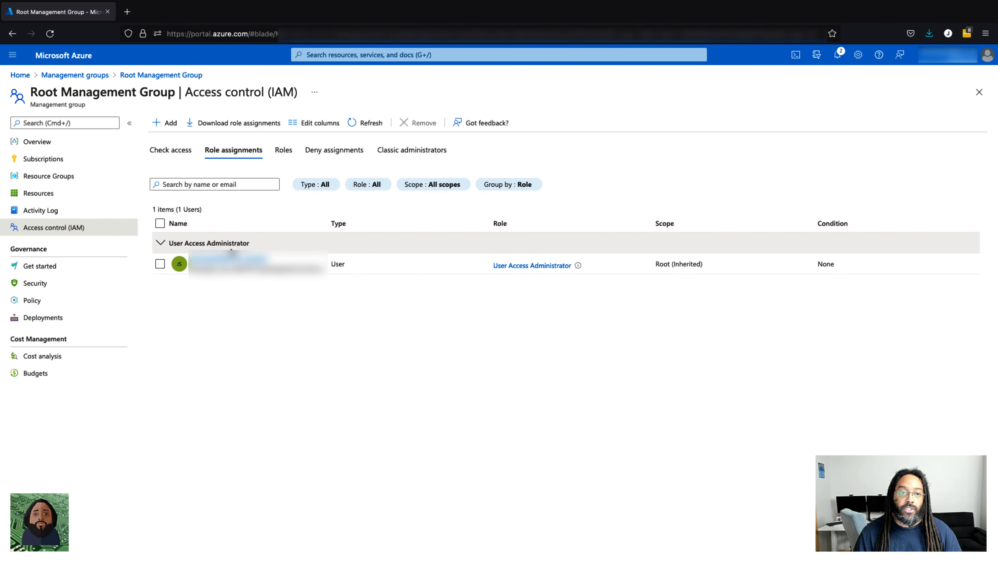
{"action": "left_click", "coordinate": [172, 152]}
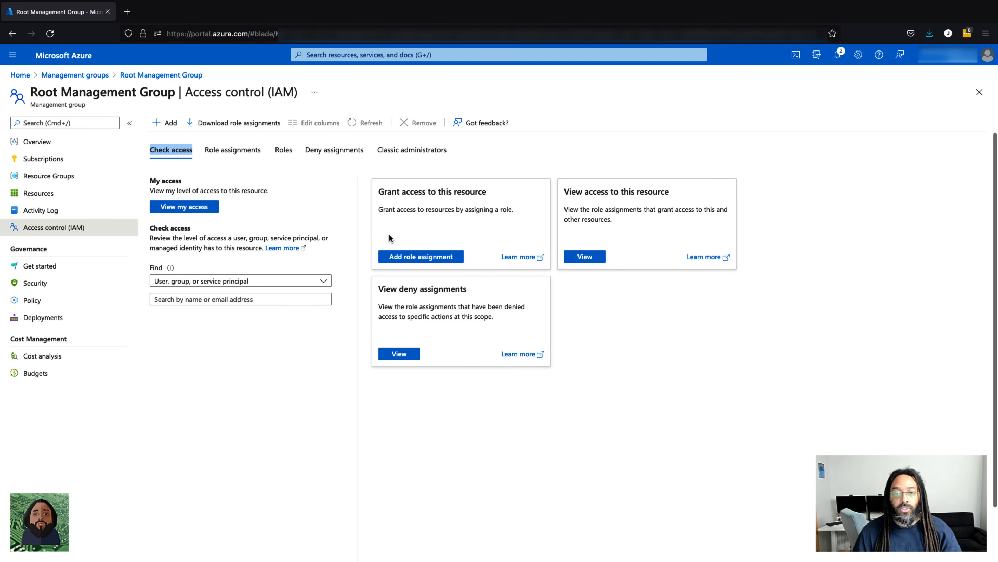
Start a role assignment on the Root Management Group and choose the Management Group Contributor role by searching "management group"
{"action": "left_click", "coordinate": [423, 256]}
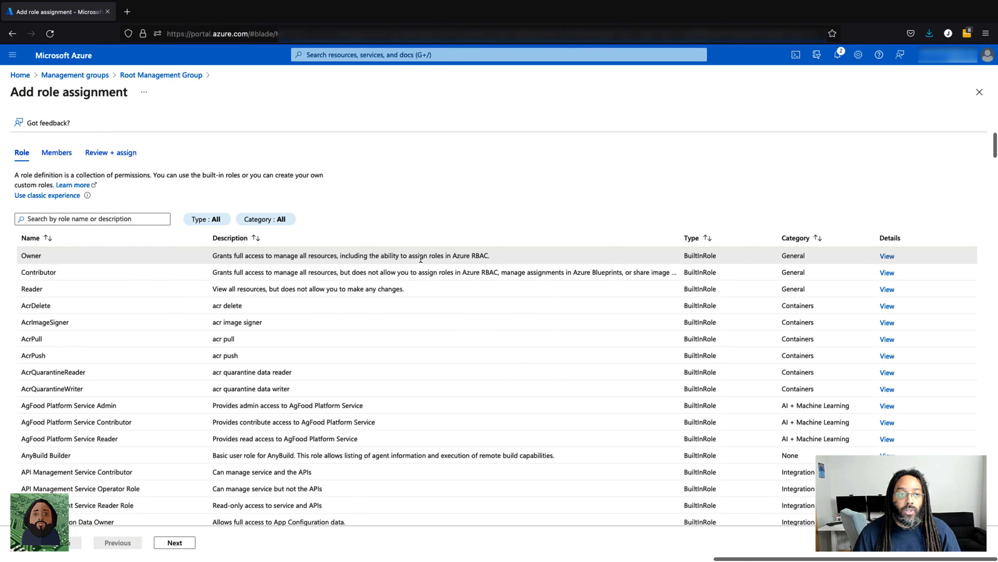
{"action": "left_click", "coordinate": [87, 219]}
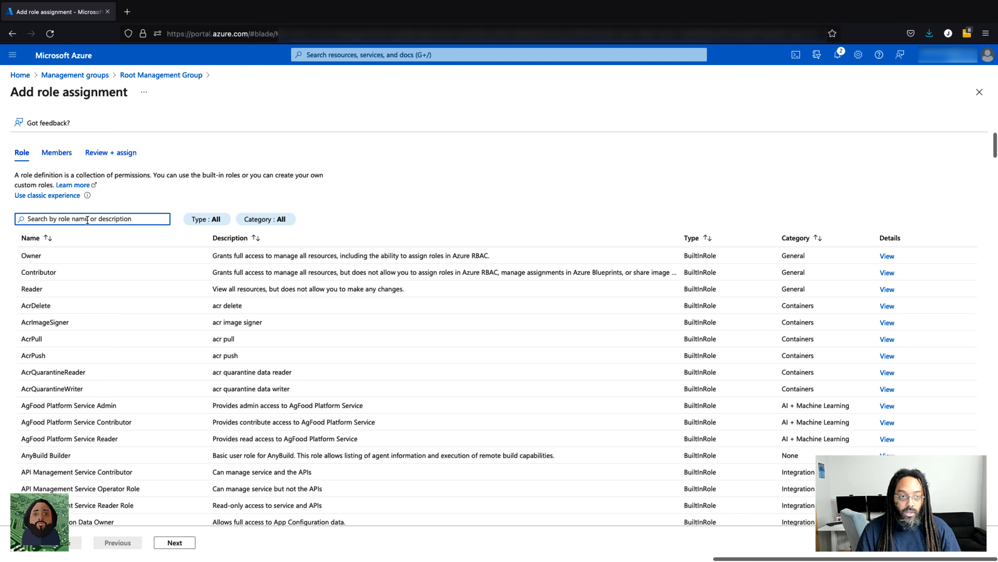
{"action": "type", "text": "management"}
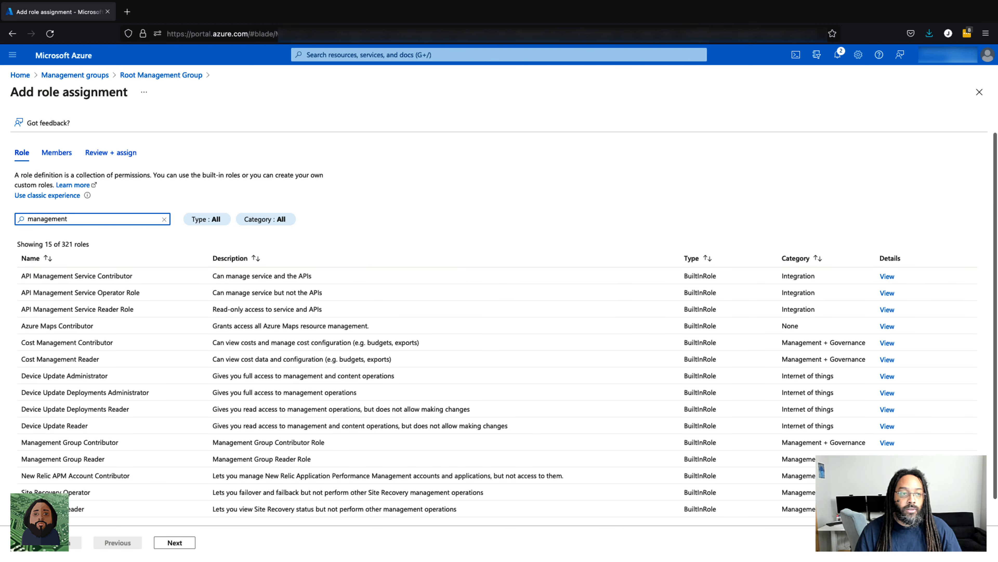
{"action": "type", "text": " group"}
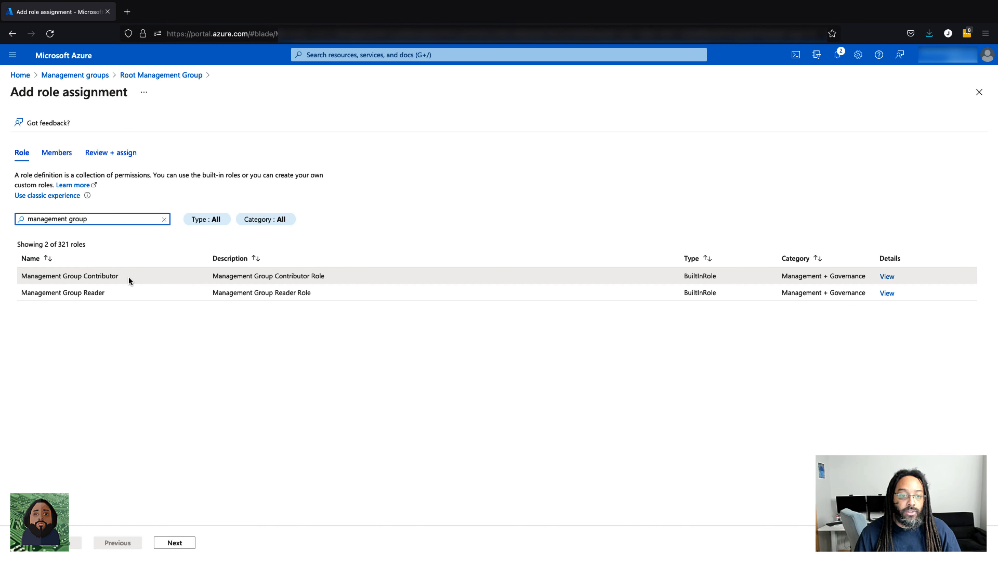
{"action": "left_click", "coordinate": [119, 276]}
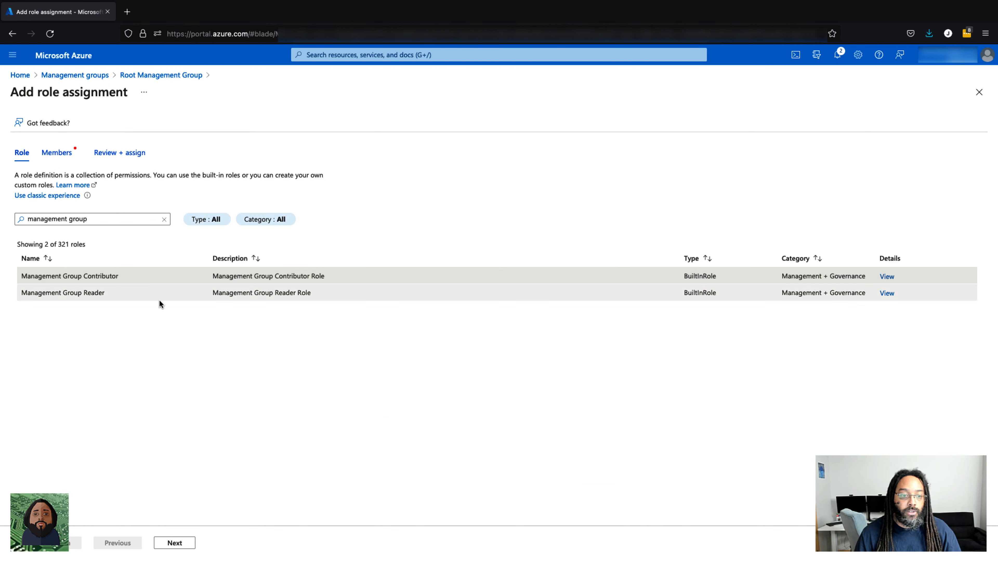
{"action": "left_click", "coordinate": [176, 542]}
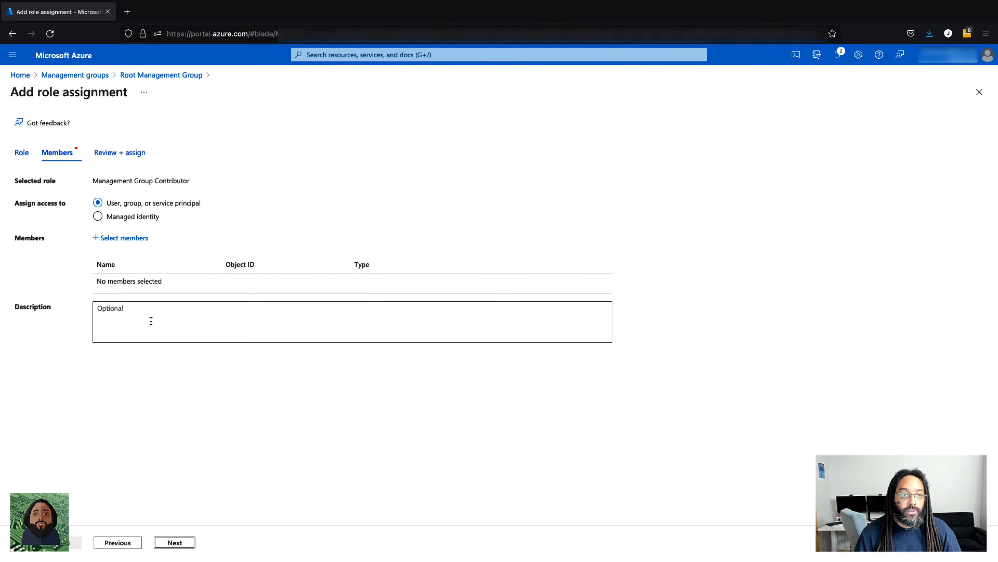
Add the listed user account as the role's member, assign the role, and dismiss the notification
{"action": "left_click", "coordinate": [116, 240]}
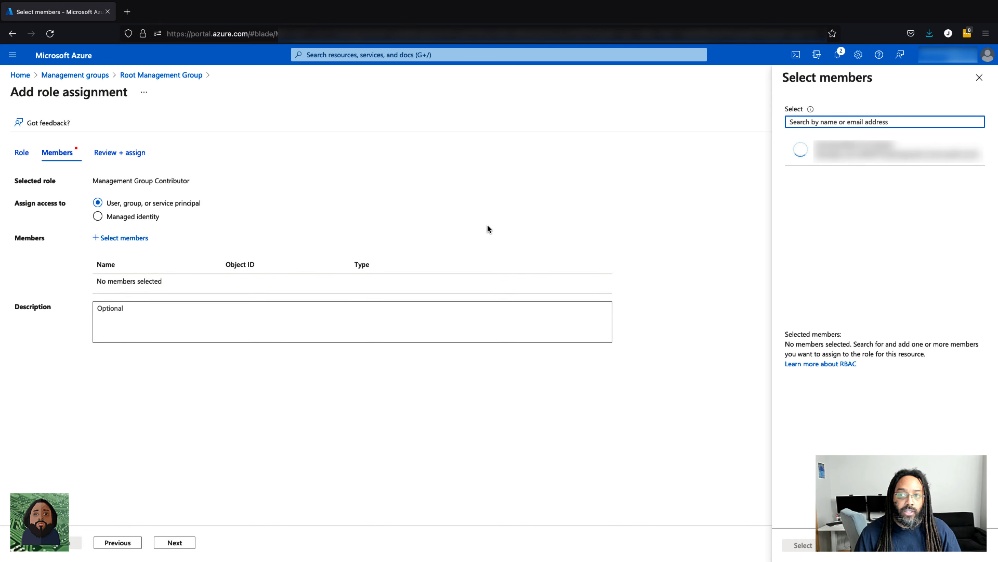
{"action": "left_click", "coordinate": [822, 149]}
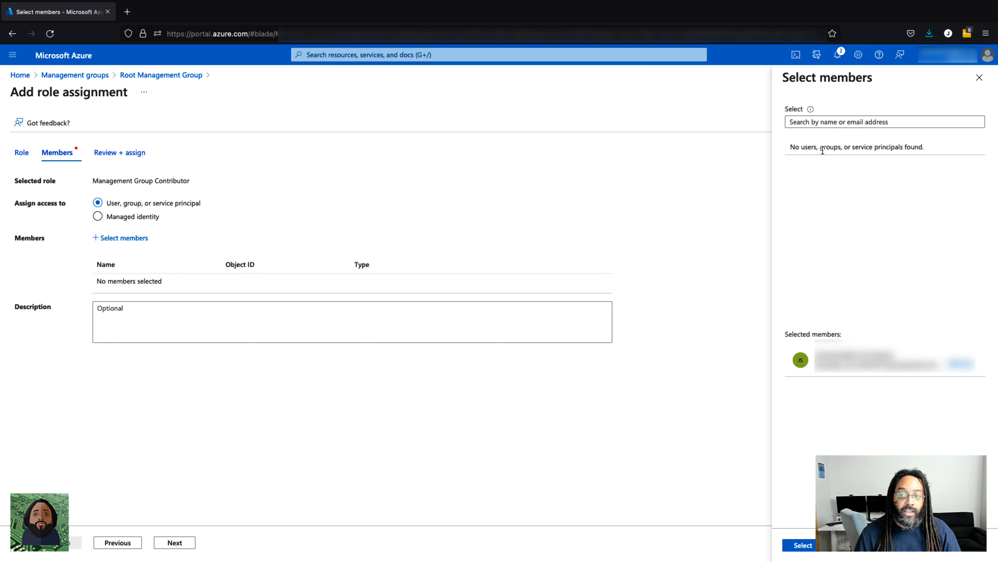
{"action": "left_click", "coordinate": [803, 548]}
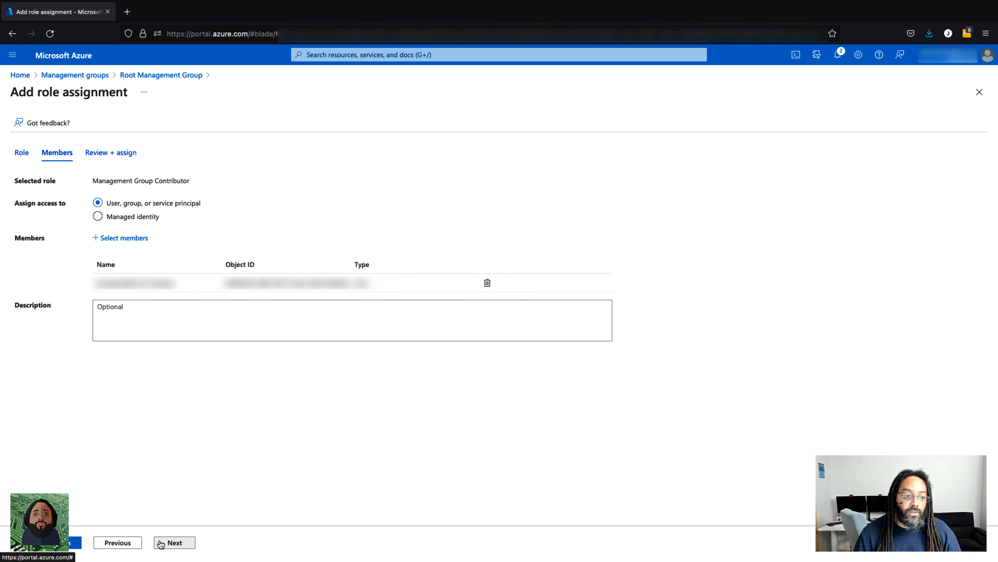
{"action": "left_click", "coordinate": [170, 546]}
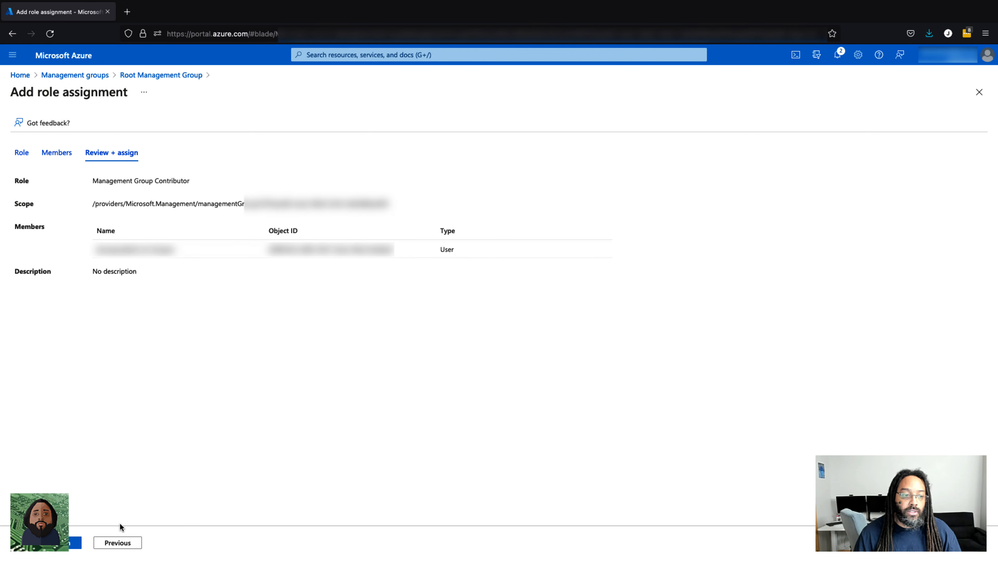
{"action": "left_click", "coordinate": [73, 541]}
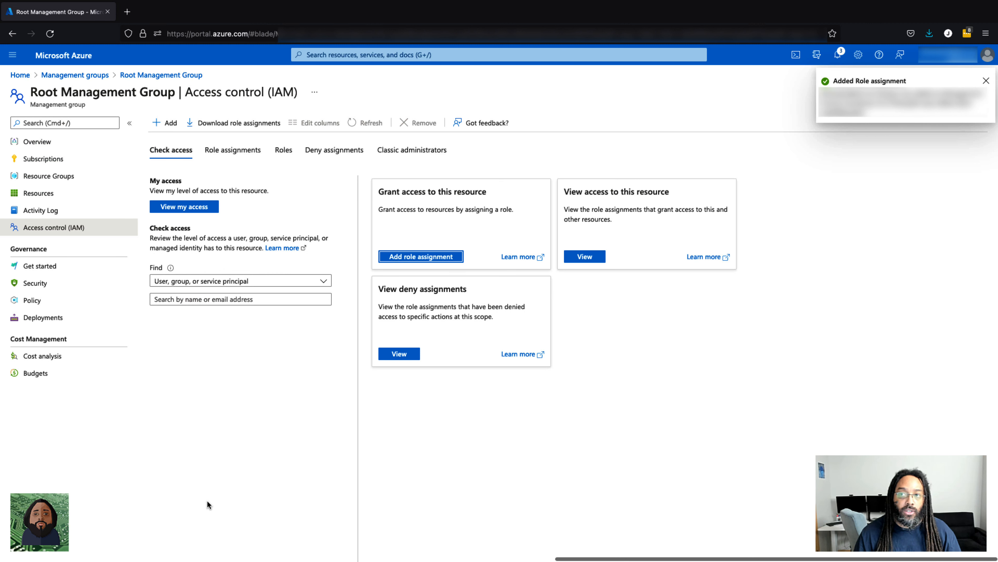
{"action": "left_click", "coordinate": [987, 85]}
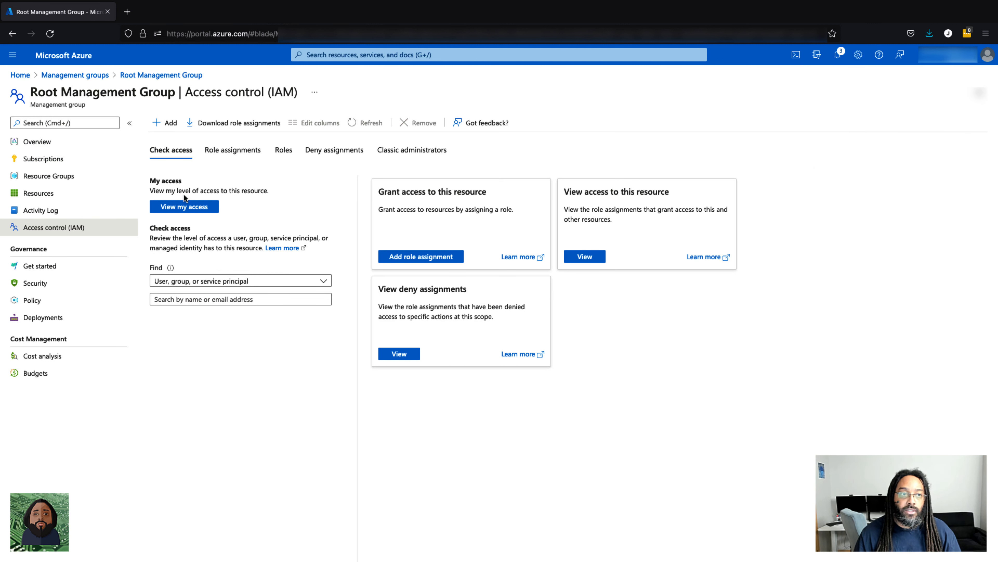
Rename the Root Management Group to "JKSTechLab Mgmt" from its overview and save the new display name
{"action": "left_click", "coordinate": [45, 142]}
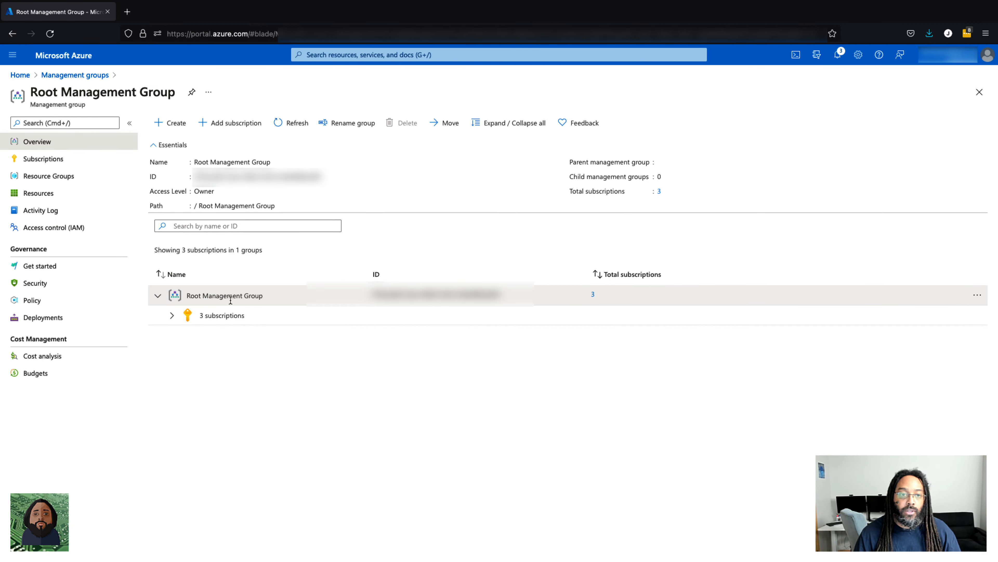
{"action": "left_click", "coordinate": [158, 295]}
{"action": "left_click", "coordinate": [158, 296]}
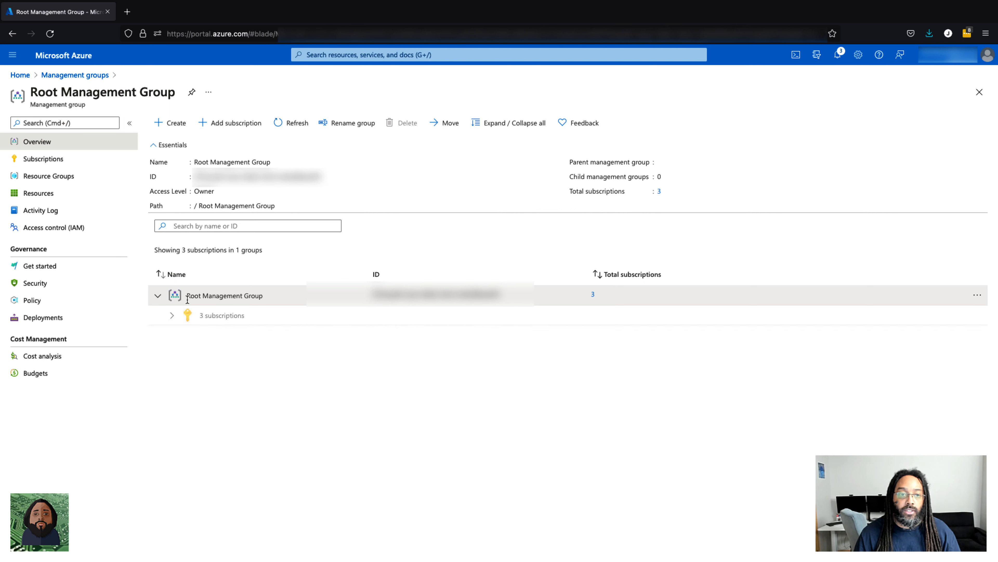
{"action": "left_click", "coordinate": [352, 124]}
{"action": "left_click_drag", "start_coordinate": [417, 173], "coordinate": [316, 173]}
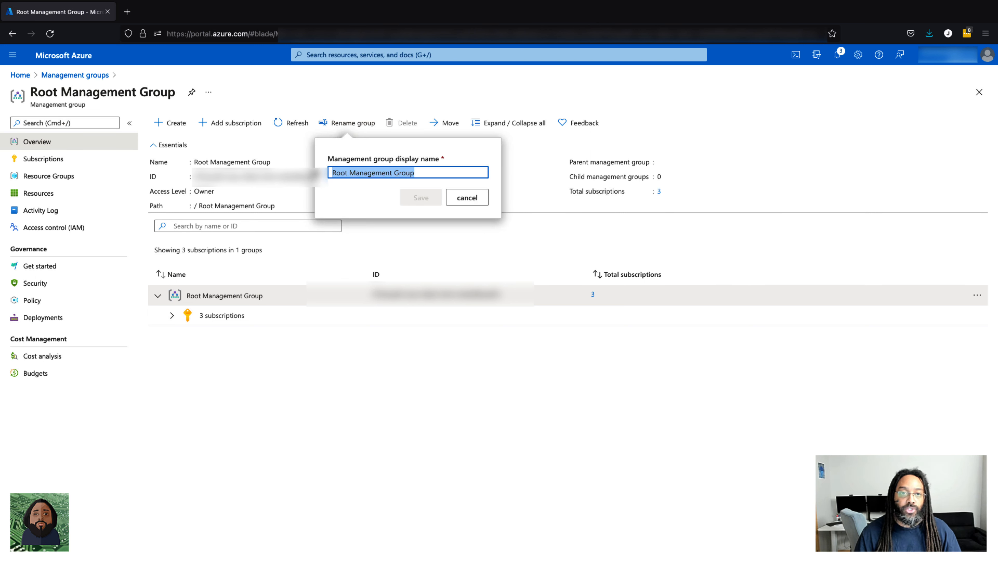
{"action": "type", "text": "JKS"}
{"action": "key", "text": "BackSpace"}
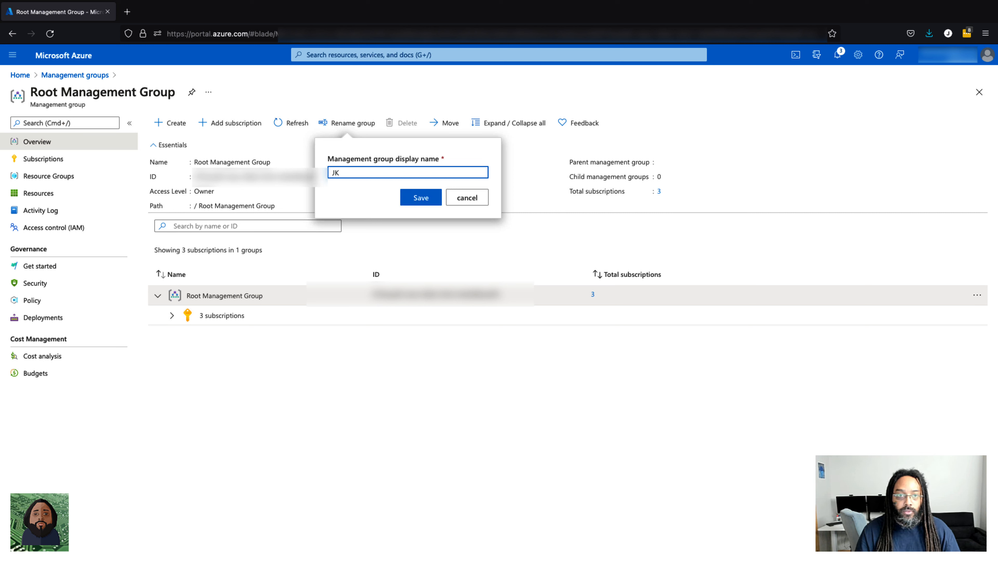
{"action": "type", "text": "STechLab "}
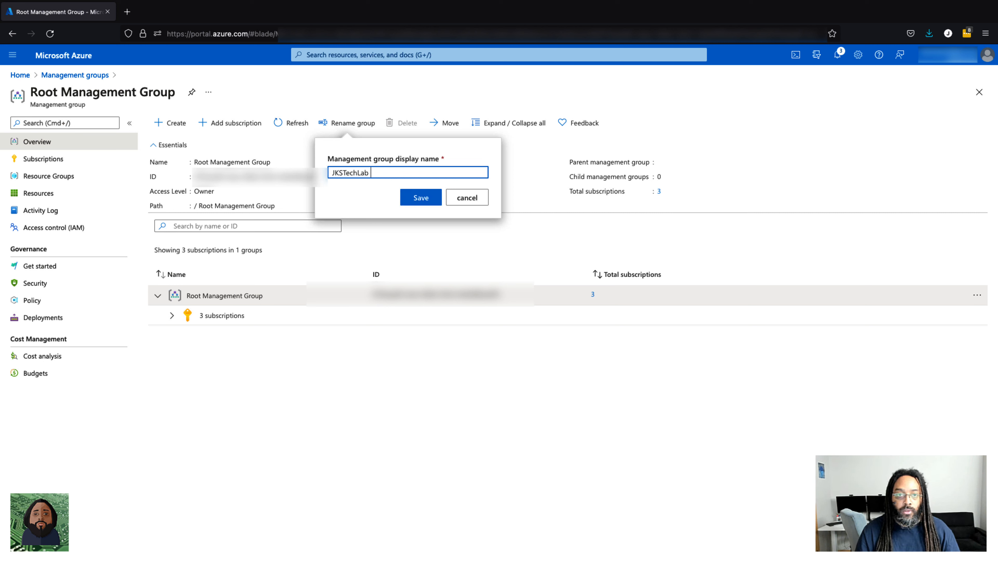
{"action": "type", "text": "Mgmt"}
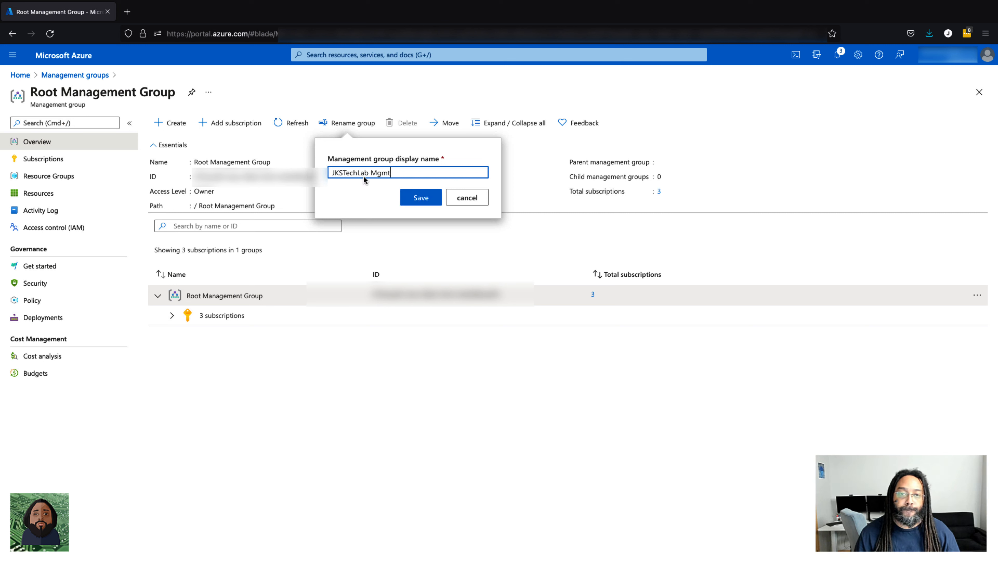
{"action": "left_click", "coordinate": [418, 201]}
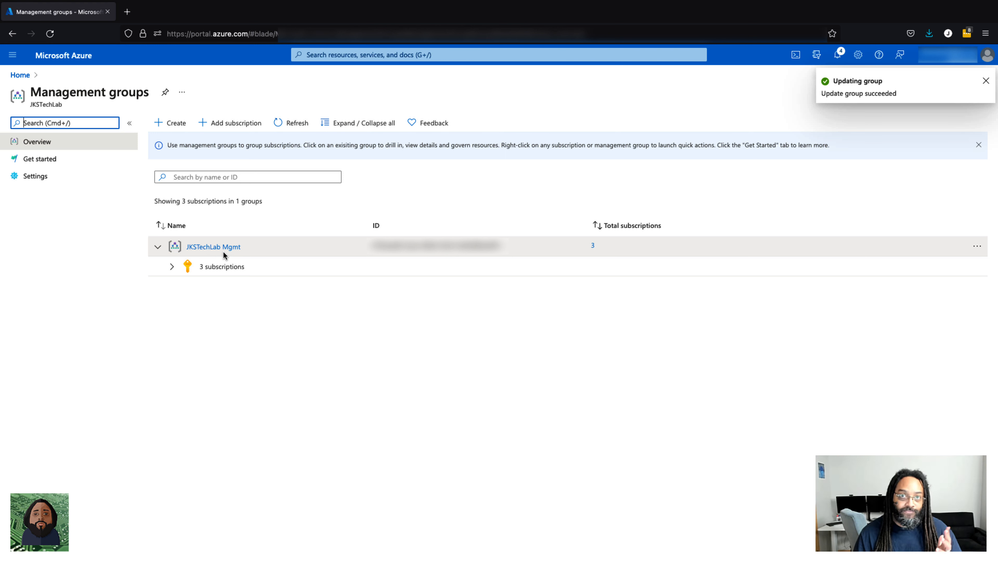
Expand the subscriptions under JKSTechLab Mgmt to examine them, and collapse the list again
{"action": "left_click", "coordinate": [172, 267]}
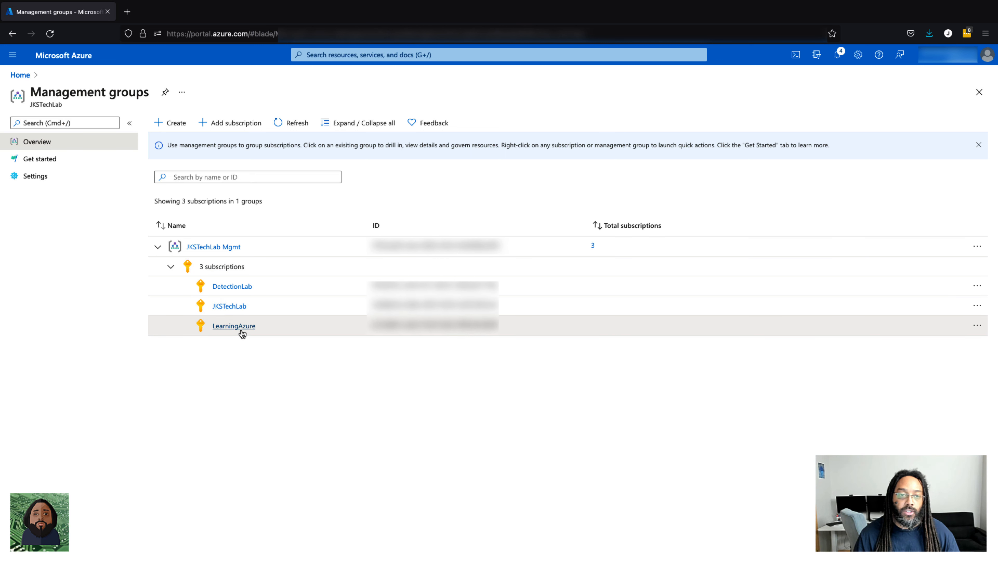
{"action": "left_click", "coordinate": [172, 267]}
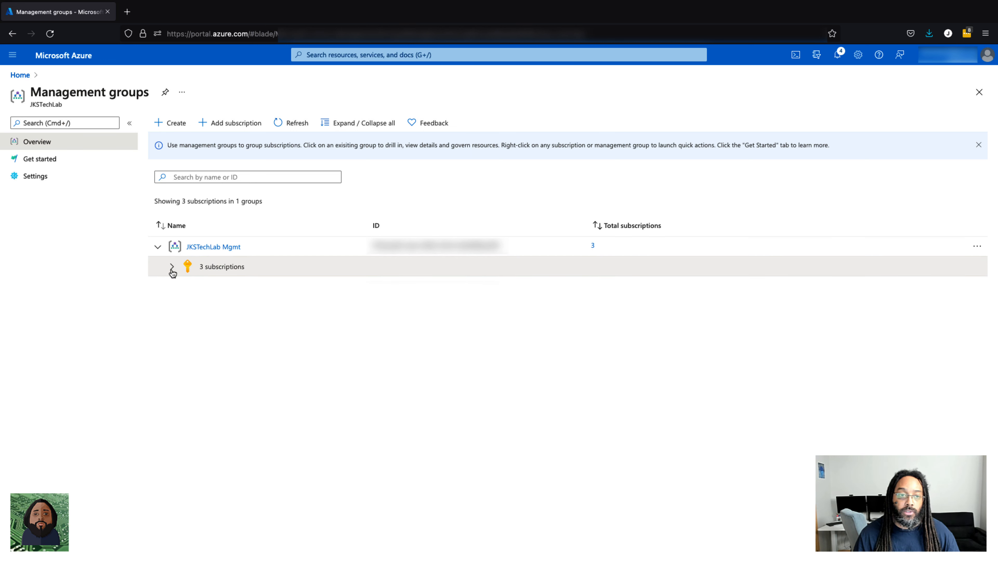
Create a child management group under JKSTechLab Mgmt with both ID and display name set to "AzureLab"
{"action": "left_click", "coordinate": [978, 248]}
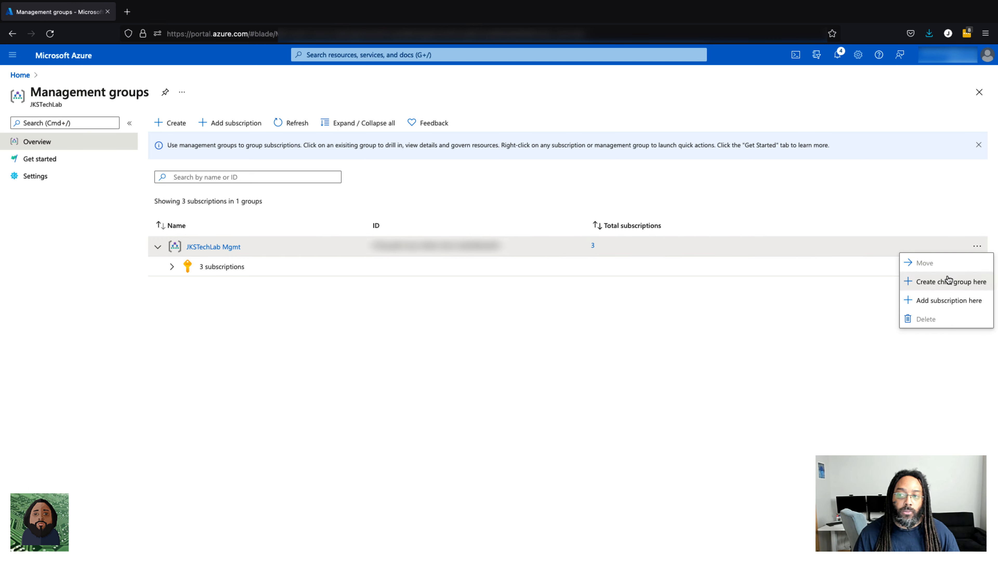
{"action": "left_click", "coordinate": [943, 287]}
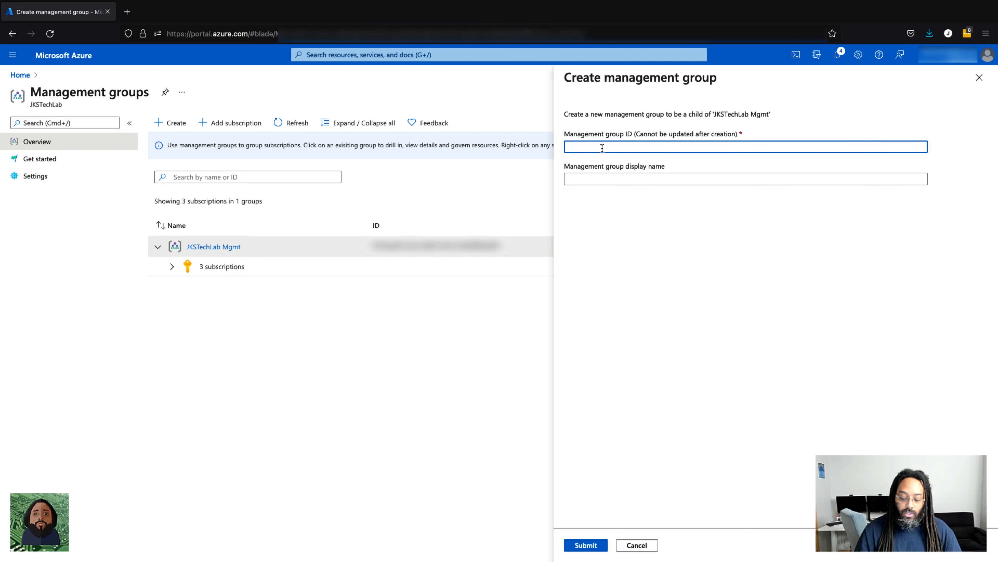
{"action": "type", "text": "AzureLab"}
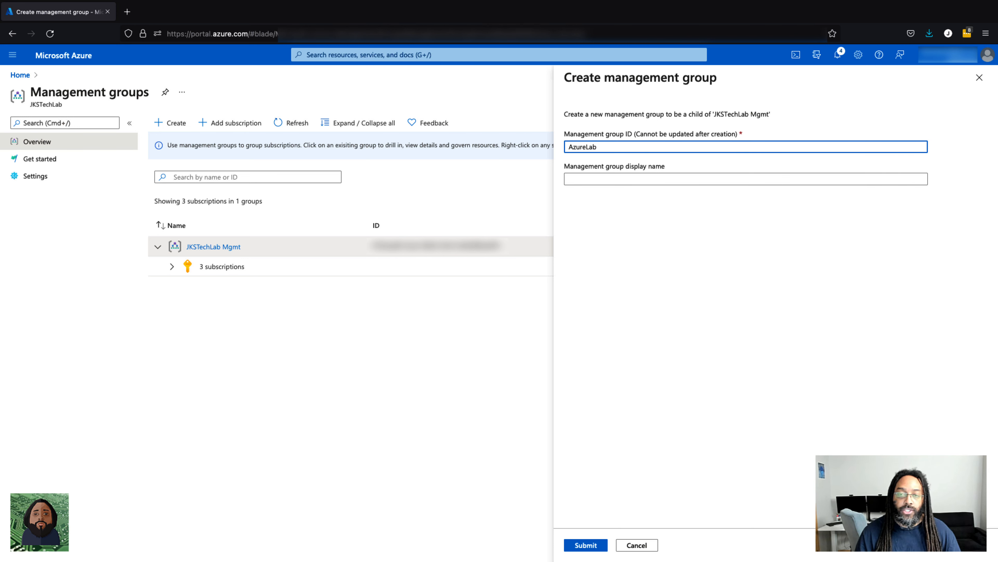
{"action": "left_click", "coordinate": [594, 181]}
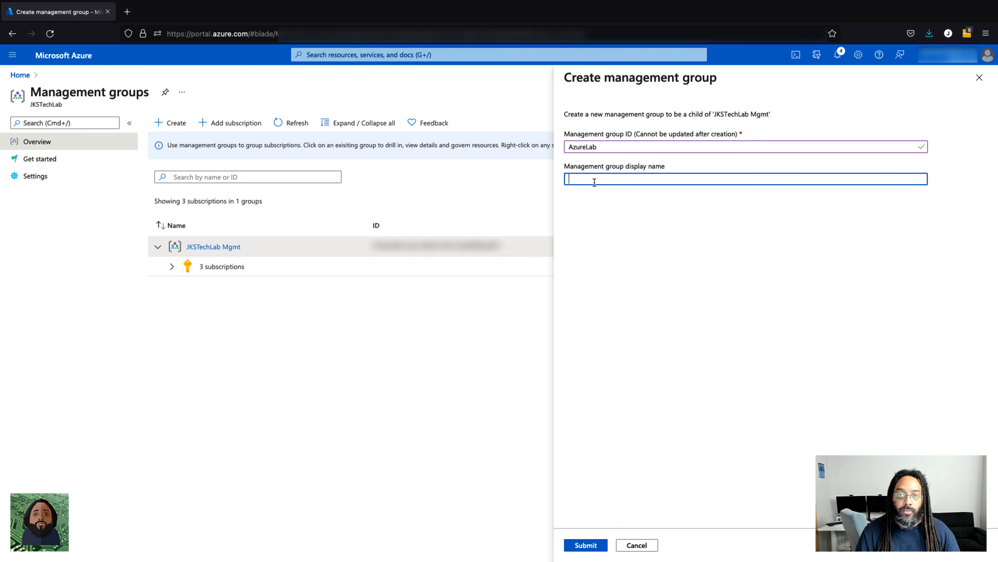
{"action": "type", "text": "AzureLab"}
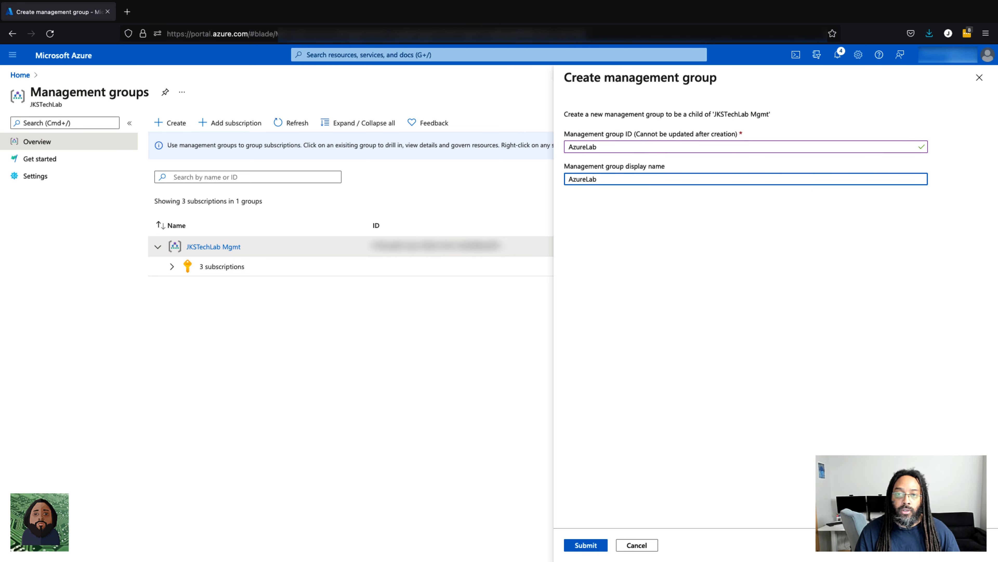
{"action": "left_click", "coordinate": [592, 548]}
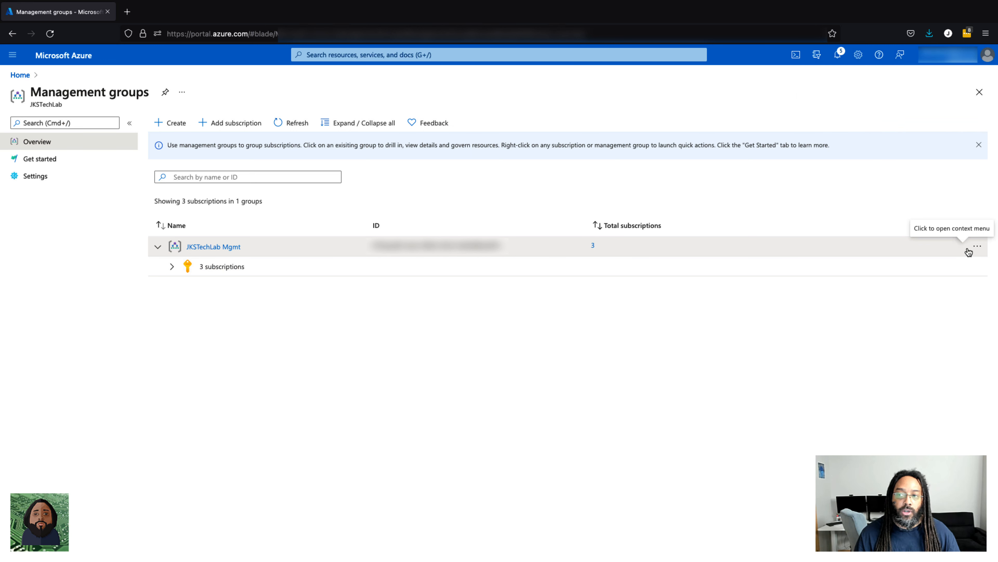
Create another child management group under JKSTechLab Mgmt, using "JKSTechLab" as both its ID and display name
{"action": "left_click", "coordinate": [980, 250]}
{"action": "left_click", "coordinate": [949, 283]}
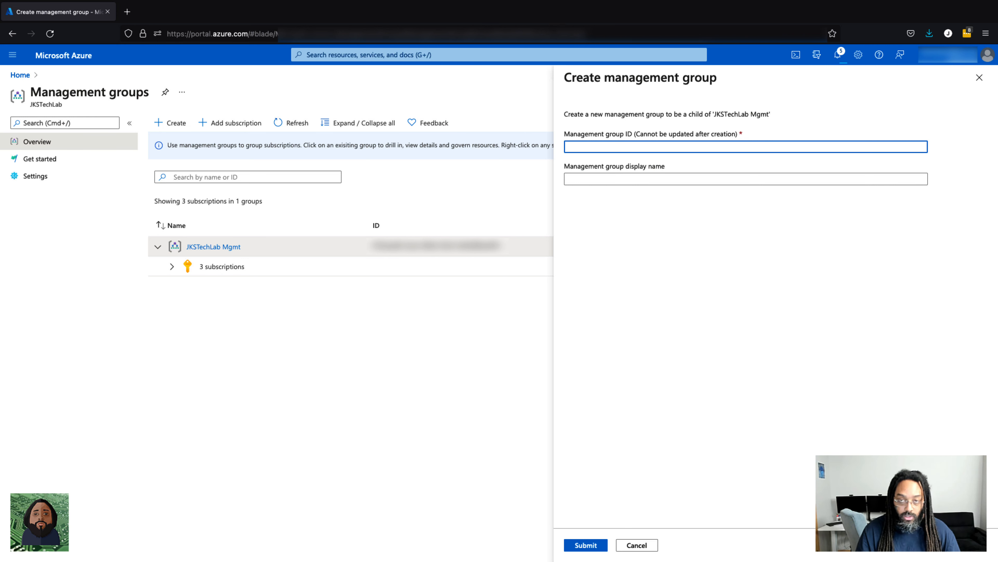
{"action": "type", "text": "JKSTechLab"}
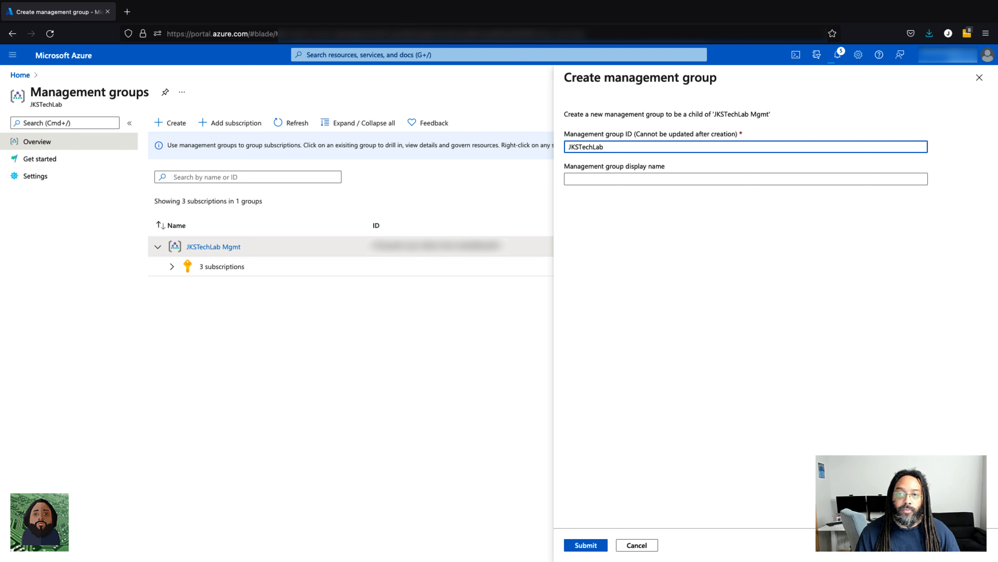
{"action": "left_click_drag", "start_coordinate": [605, 146], "coordinate": [550, 146]}
{"action": "right_click", "coordinate": [578, 147]}
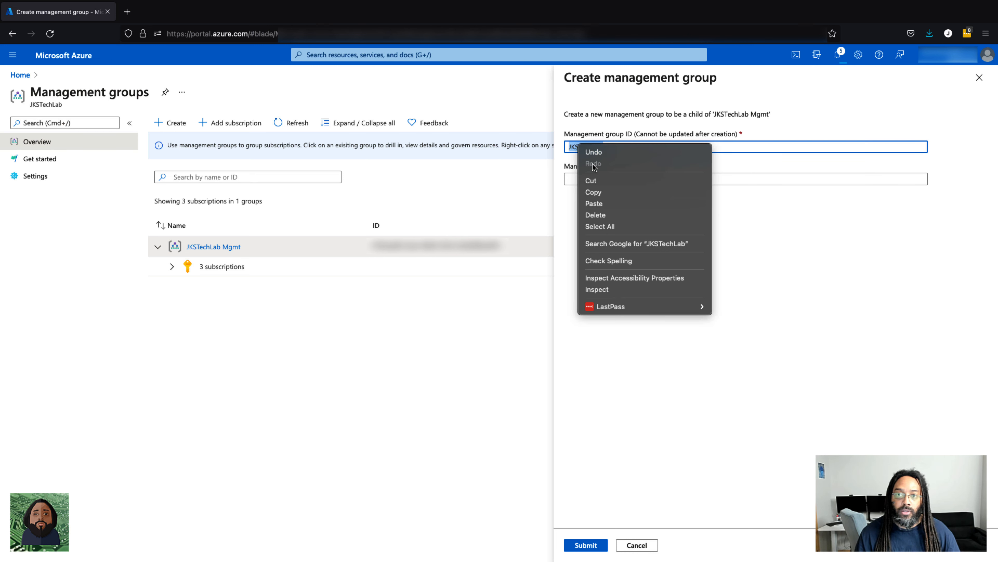
{"action": "left_click", "coordinate": [594, 192]}
{"action": "left_click", "coordinate": [582, 178]}
{"action": "right_click", "coordinate": [579, 176]}
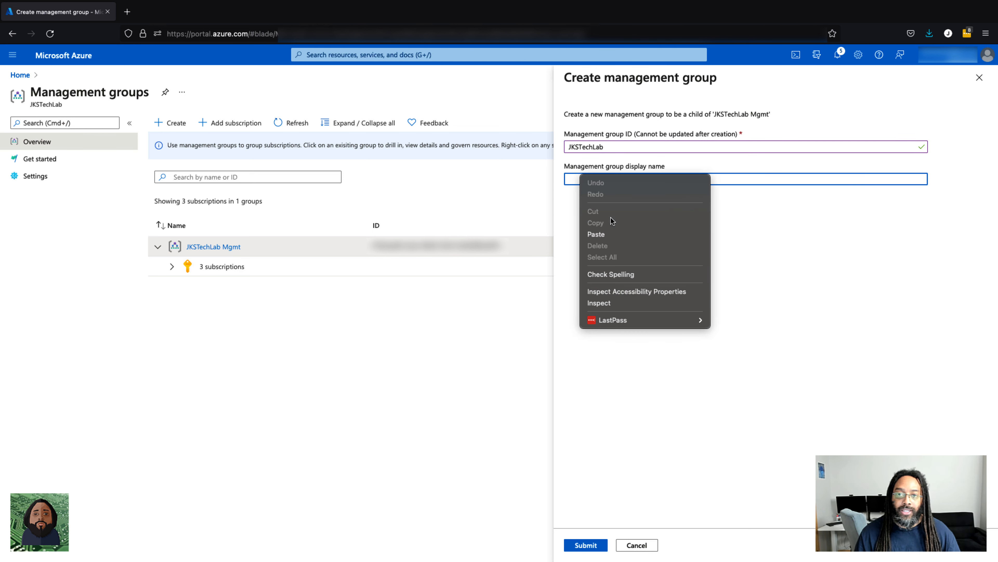
{"action": "left_click", "coordinate": [609, 232]}
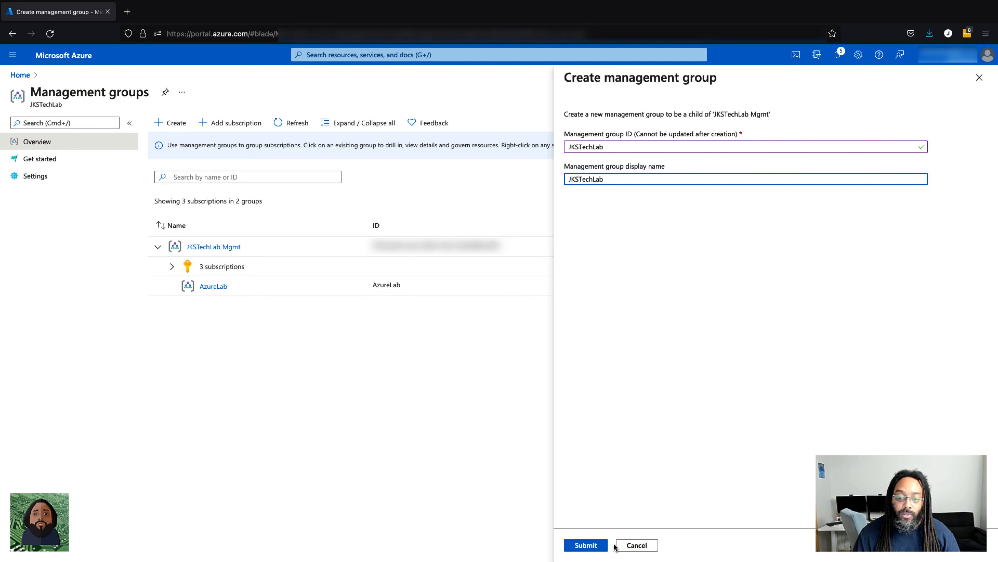
{"action": "left_click", "coordinate": [590, 548]}
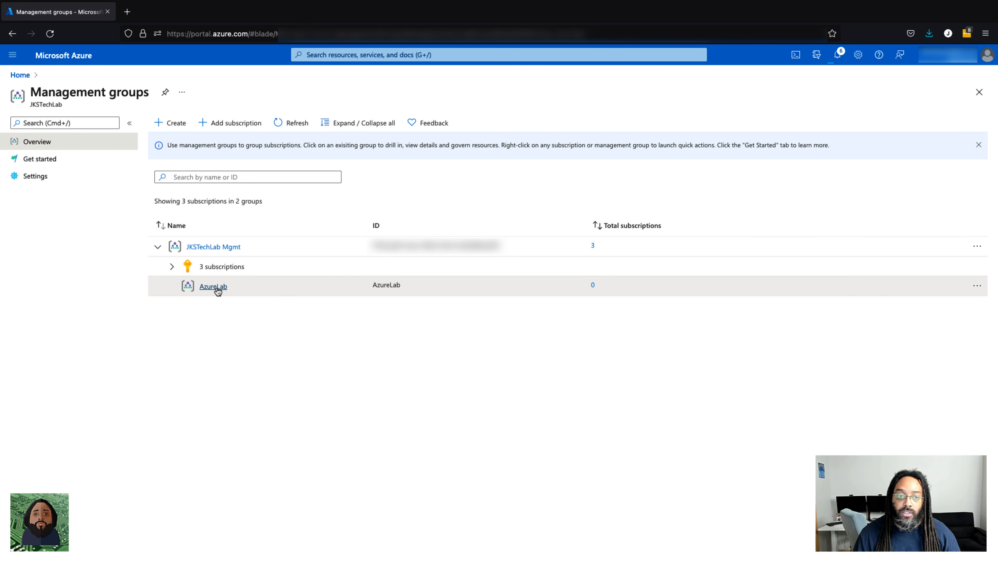
Move the LearningAzure subscription from the root group's subscriptions to the AzureLab management group and save
{"action": "left_click", "coordinate": [172, 268]}
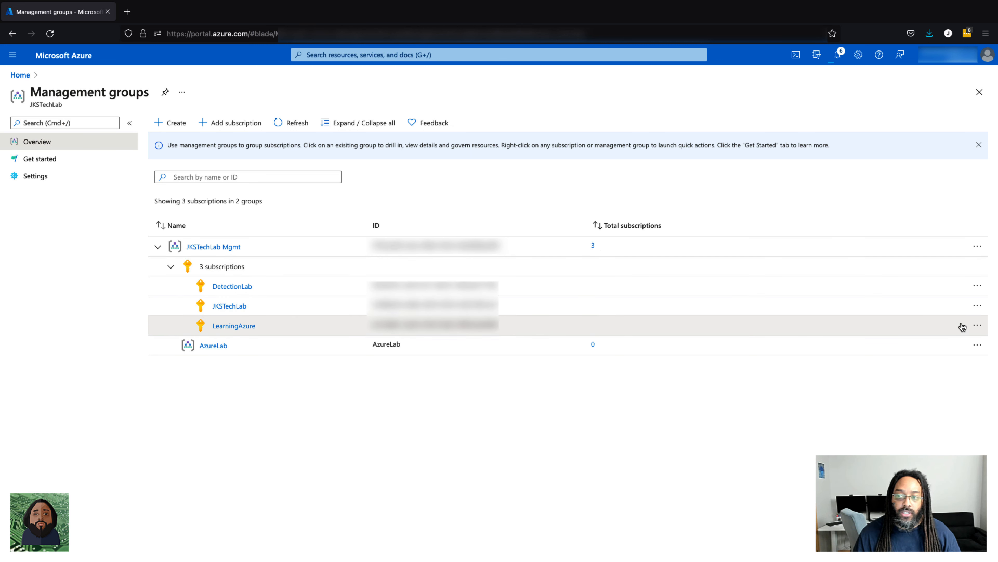
{"action": "left_click", "coordinate": [978, 326]}
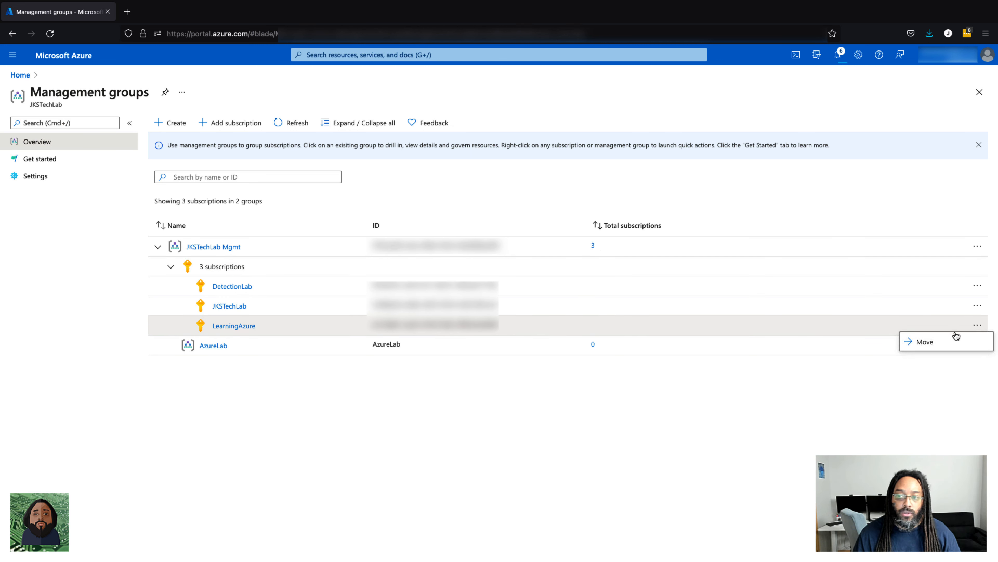
{"action": "left_click", "coordinate": [926, 343]}
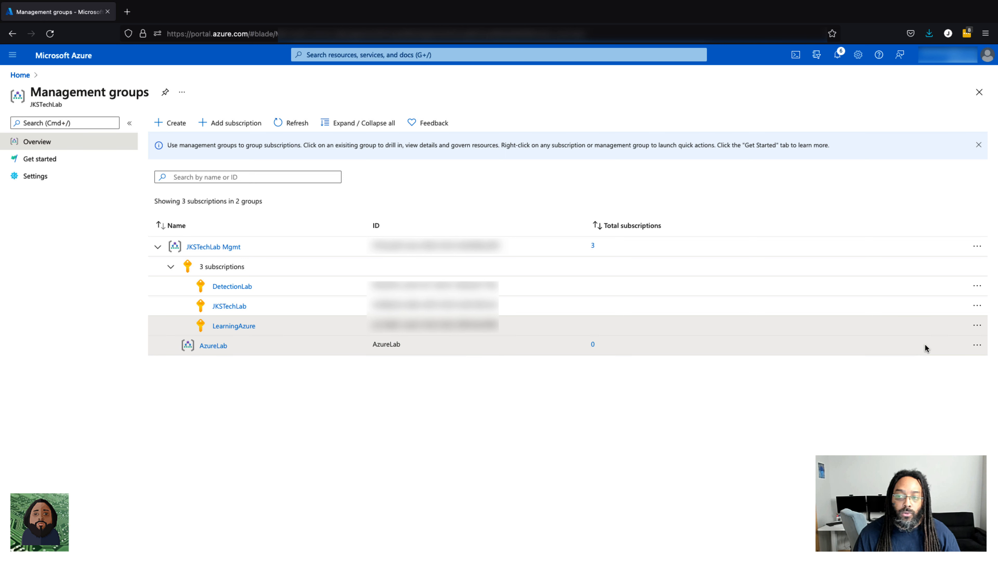
{"action": "left_click", "coordinate": [879, 149]}
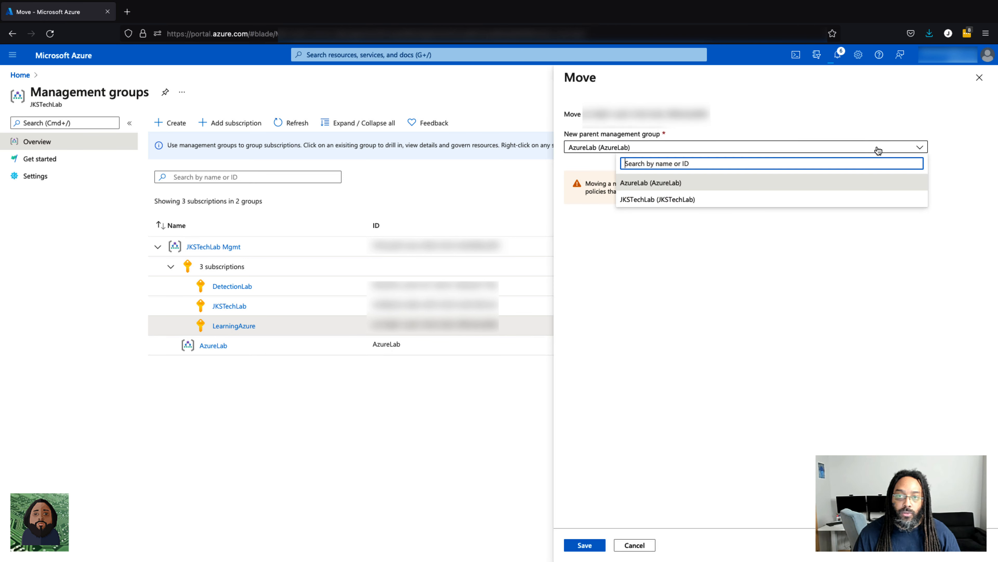
{"action": "left_click", "coordinate": [651, 183]}
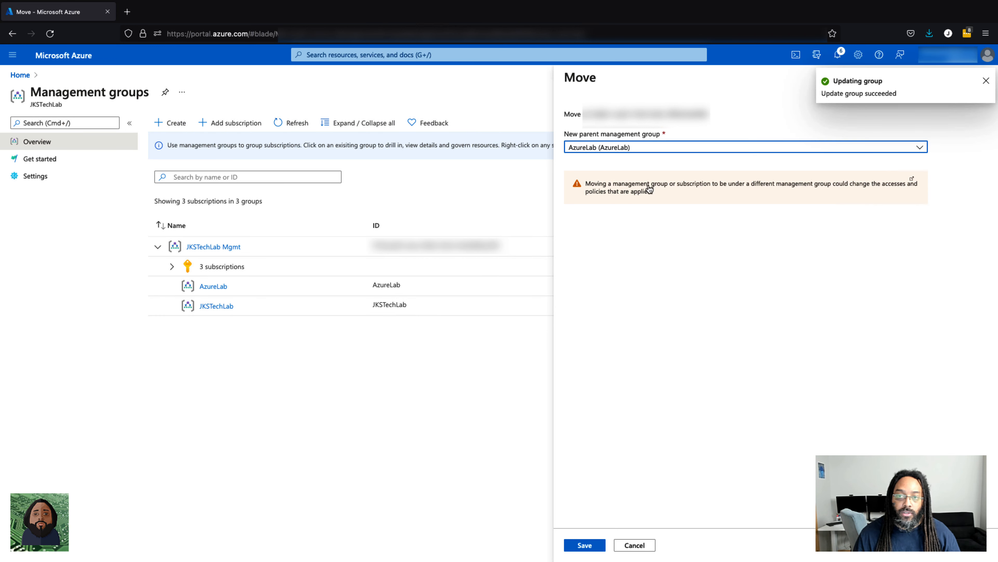
{"action": "left_click", "coordinate": [585, 546]}
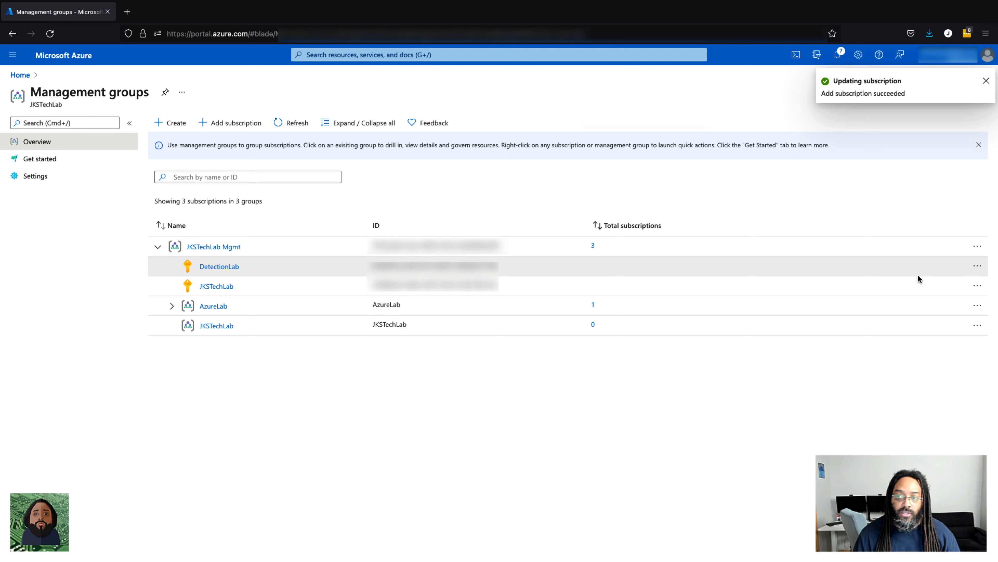
Move the DetectionLab subscription to the JKSTechLab management group and save the change
{"action": "left_click", "coordinate": [977, 266]}
{"action": "left_click", "coordinate": [930, 284]}
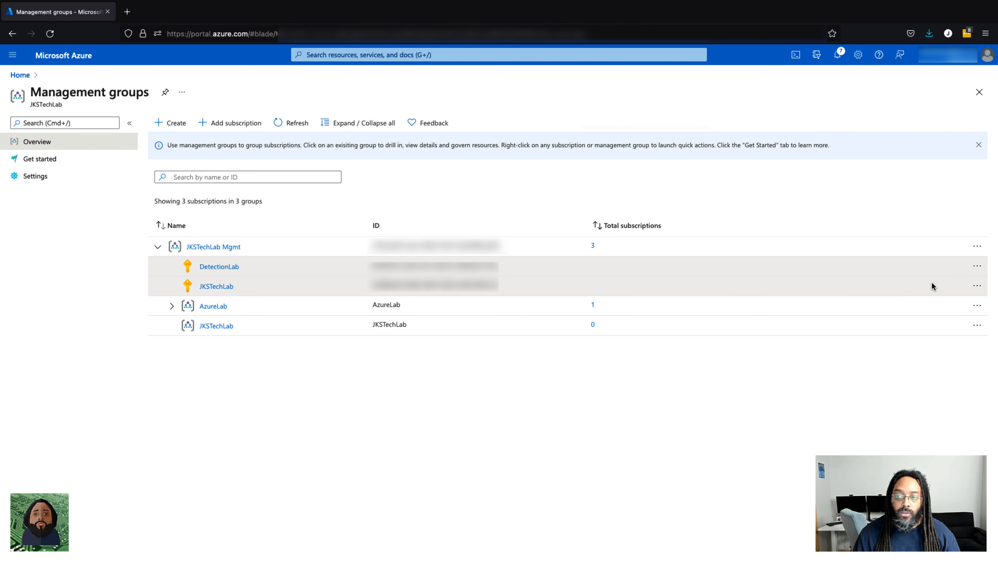
{"action": "left_click", "coordinate": [919, 148]}
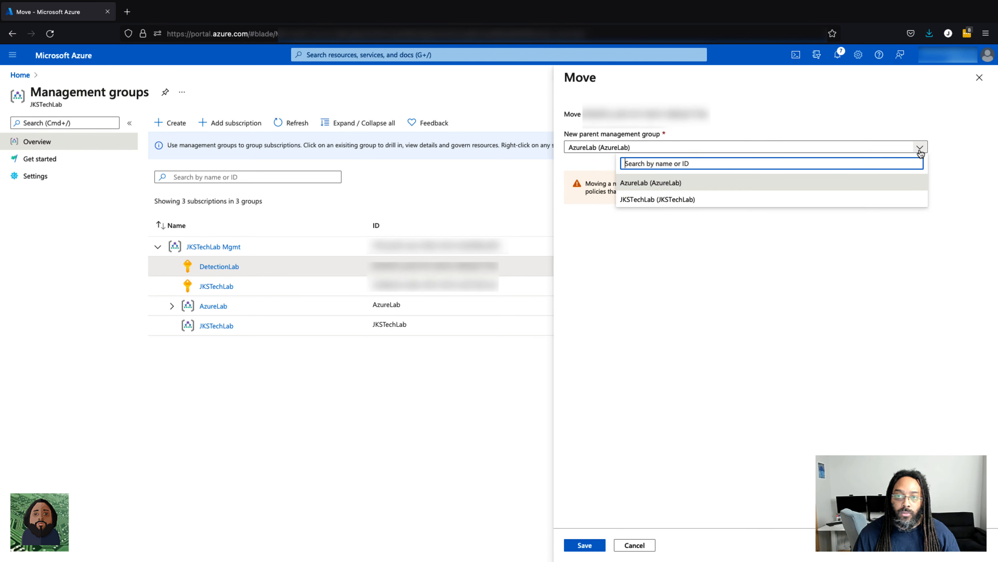
{"action": "left_click", "coordinate": [665, 199]}
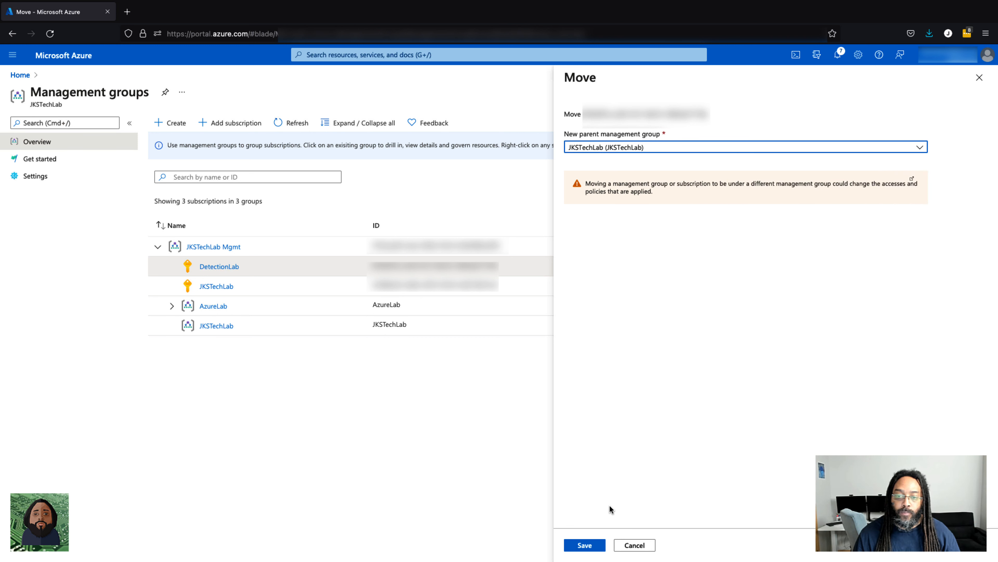
{"action": "left_click", "coordinate": [586, 547]}
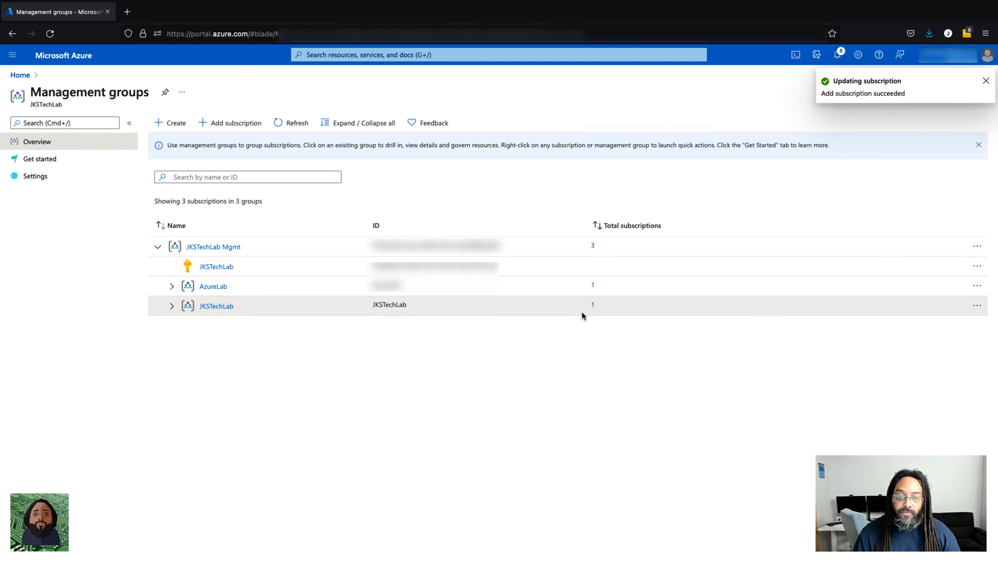
Move the JKSTechLab subscription into the JKSTechLab management group and save the change
{"action": "left_click", "coordinate": [978, 268]}
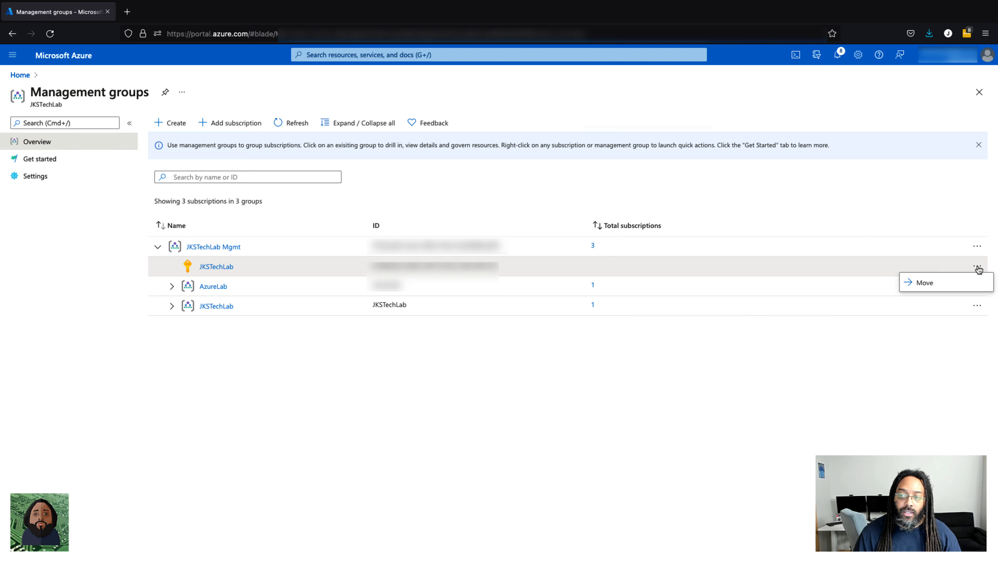
{"action": "left_click", "coordinate": [934, 284]}
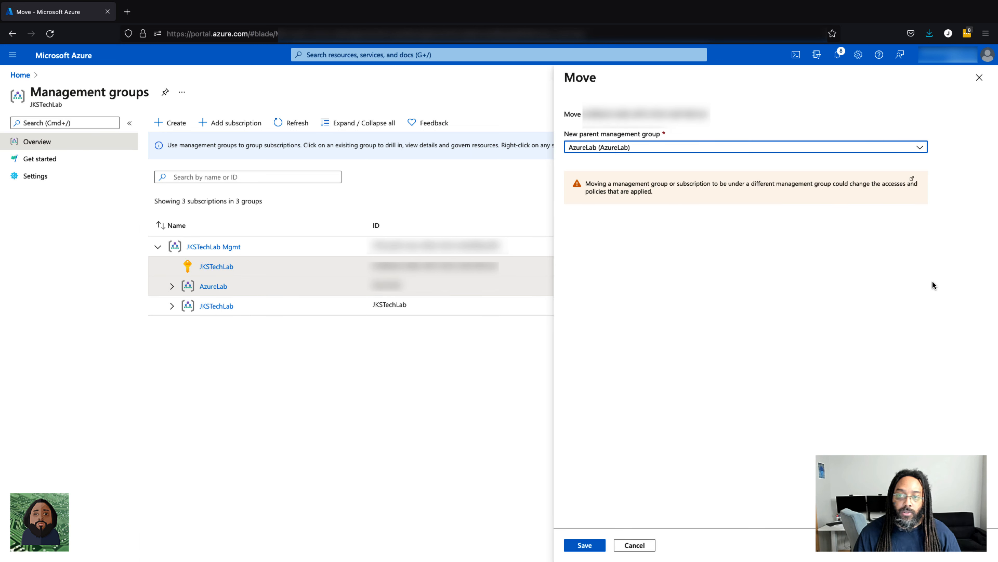
{"action": "left_click", "coordinate": [927, 143]}
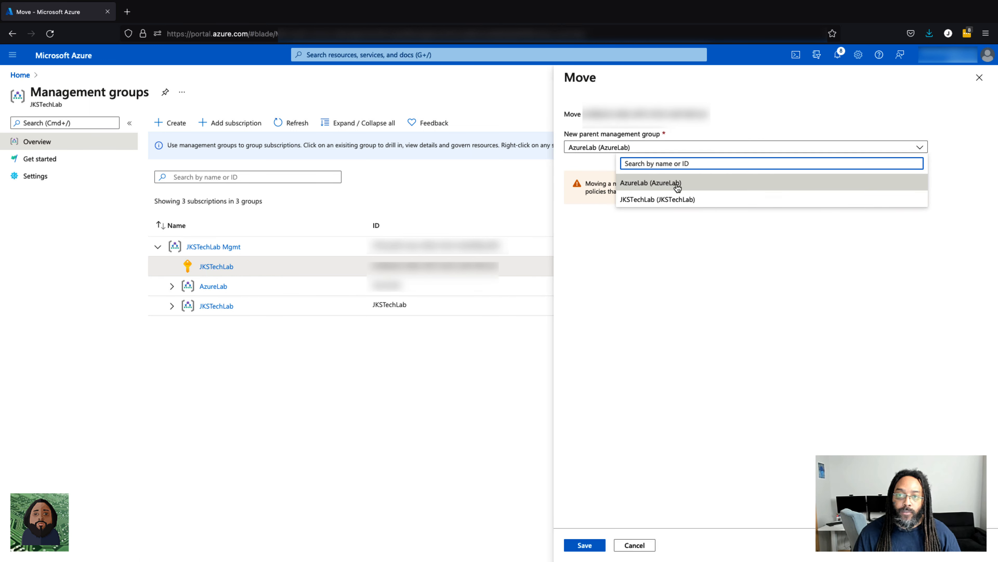
{"action": "left_click", "coordinate": [664, 200]}
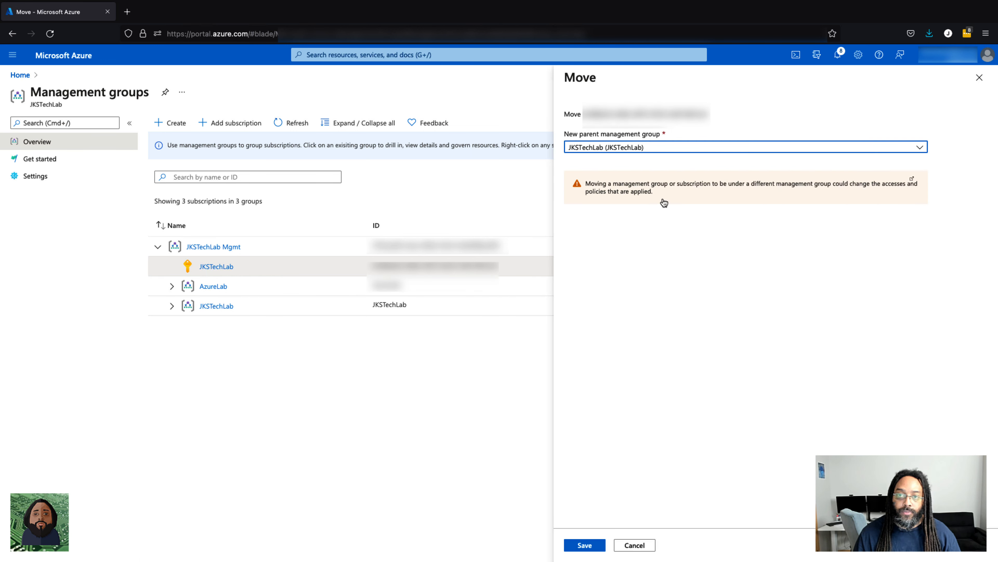
{"action": "left_click", "coordinate": [584, 545]}
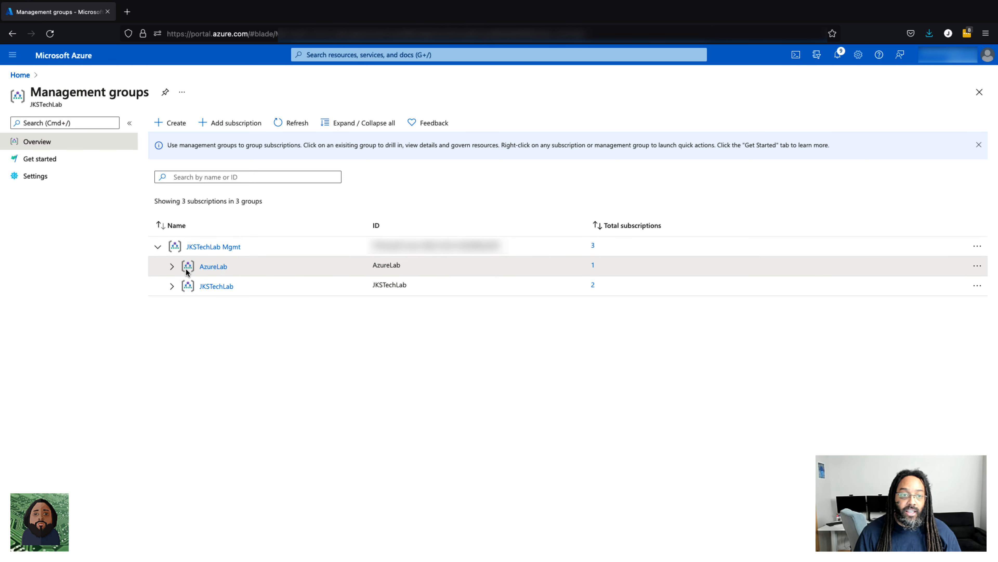
Expand the AzureLab and JKSTechLab management groups to check which subscriptions sit beneath each one
{"action": "left_click", "coordinate": [172, 267]}
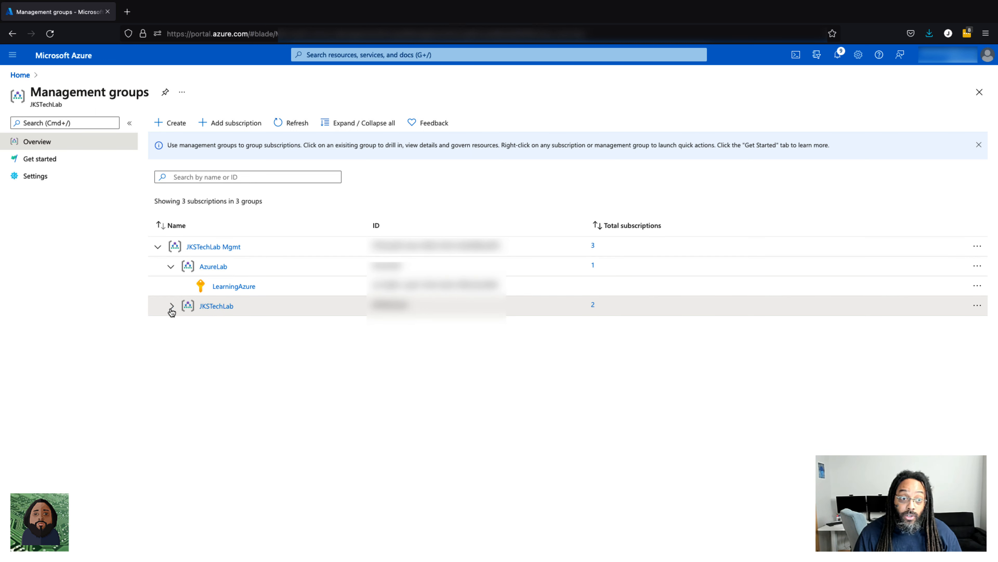
{"action": "left_click", "coordinate": [171, 305]}
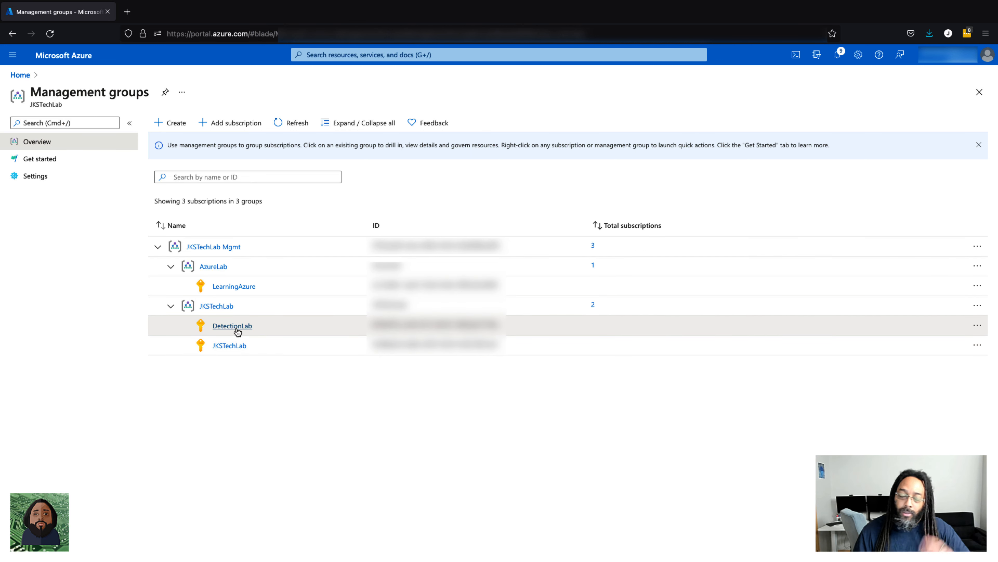
{"action": "left_click", "coordinate": [171, 307]}
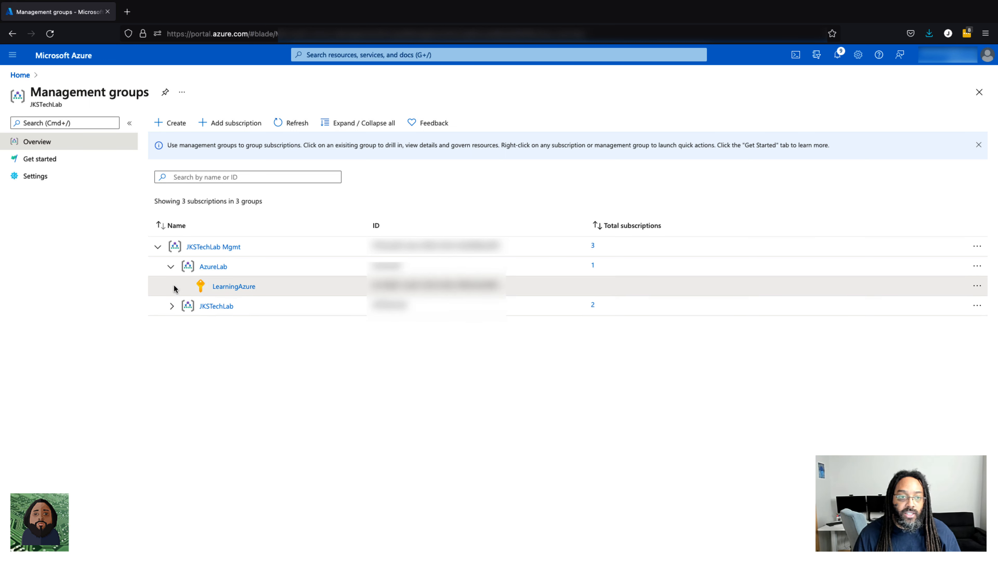
{"action": "left_click", "coordinate": [172, 267]}
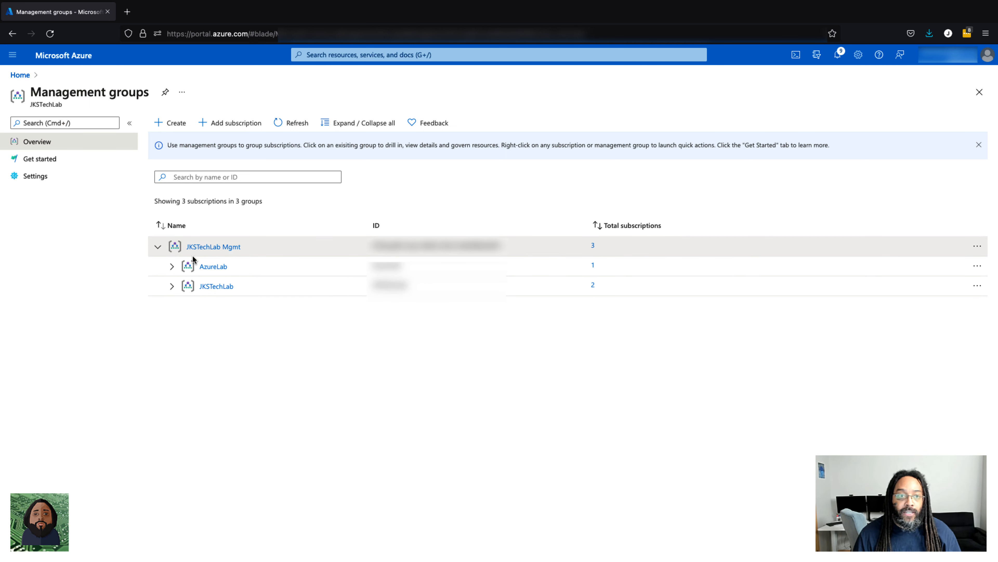
{"action": "left_click", "coordinate": [172, 266]}
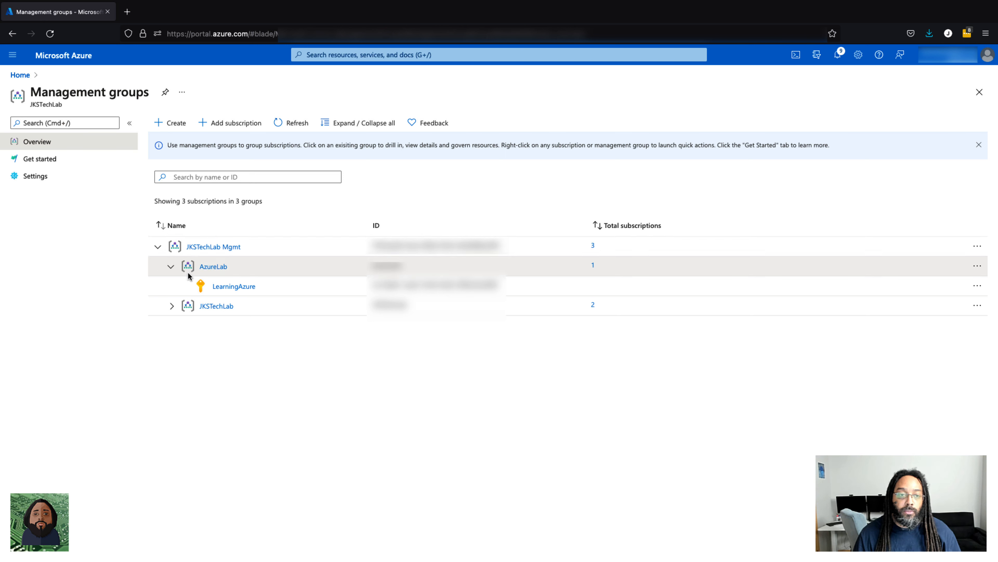
{"action": "left_click", "coordinate": [172, 307]}
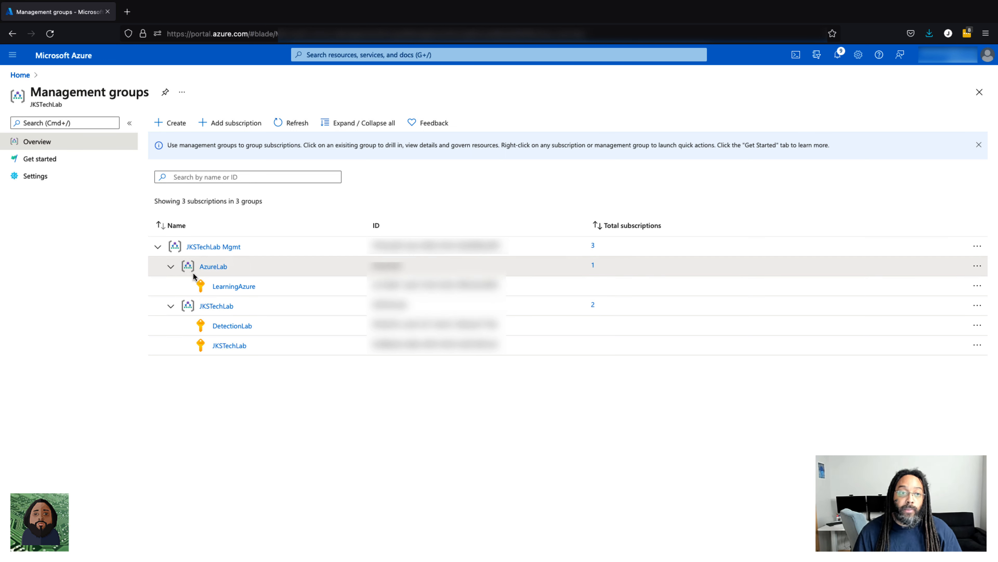
Open the JKSTechLab Mgmt group and view its budgets under cost management
{"action": "left_click", "coordinate": [216, 252]}
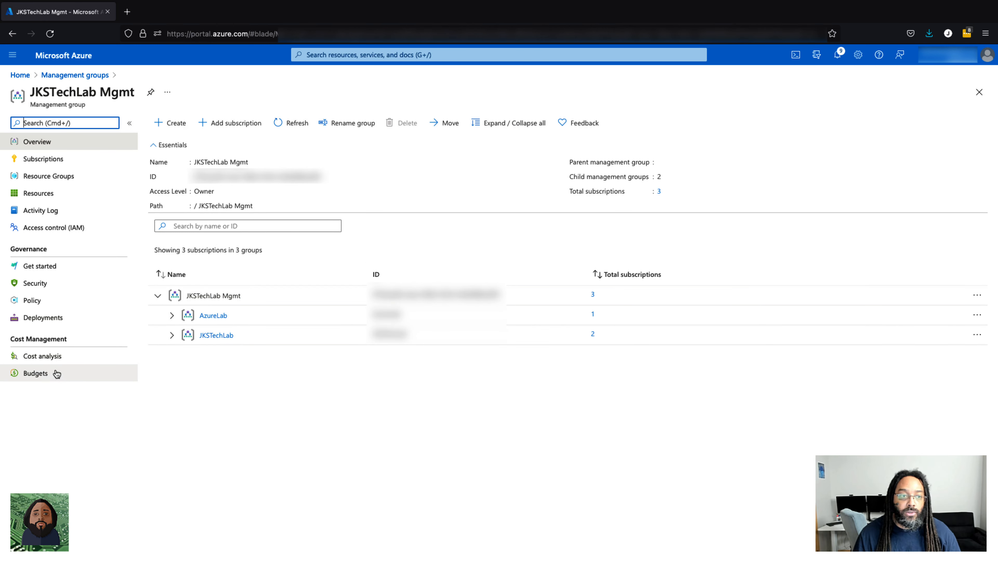
{"action": "left_click", "coordinate": [44, 375]}
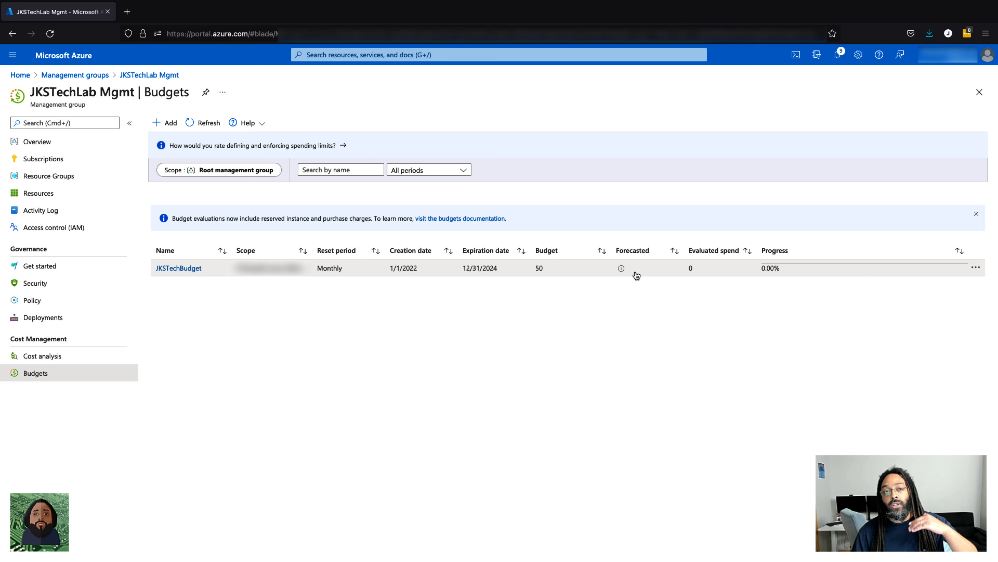
Examine the JKSTechBudget details and its alert threshold, then return to the management groups overview
{"action": "left_click", "coordinate": [175, 269]}
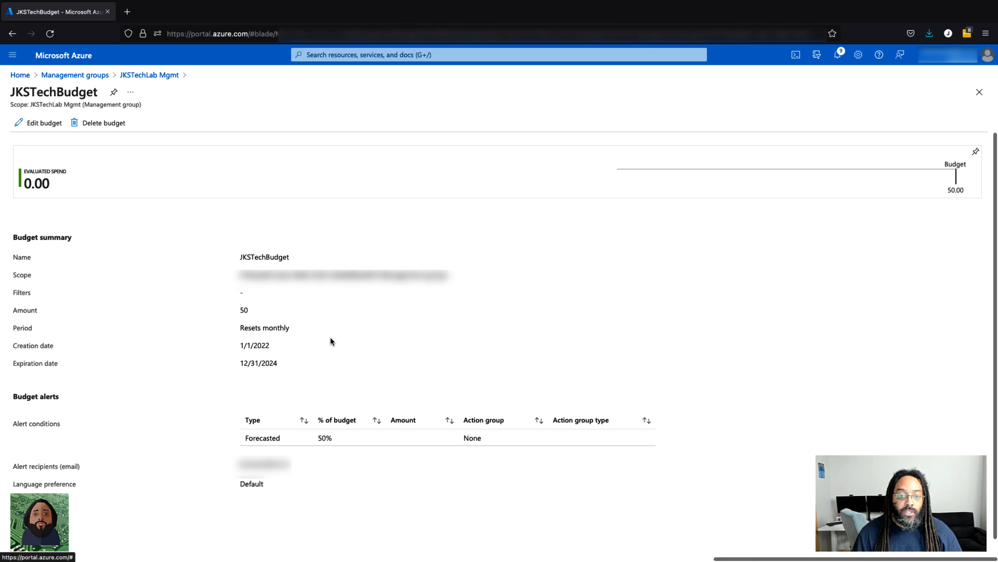
{"action": "left_click_drag", "start_coordinate": [334, 438], "coordinate": [314, 438]}
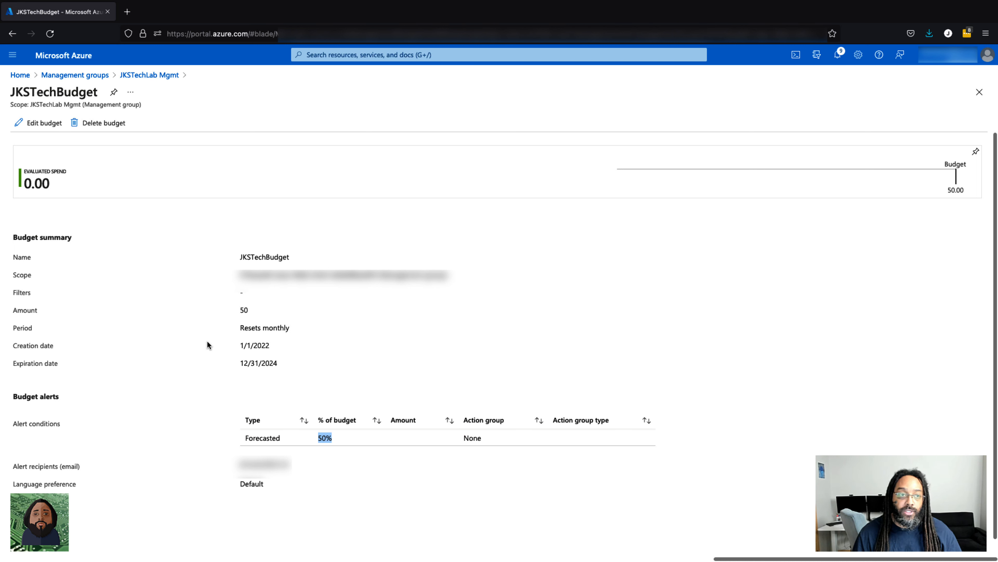
{"action": "left_click", "coordinate": [94, 78]}
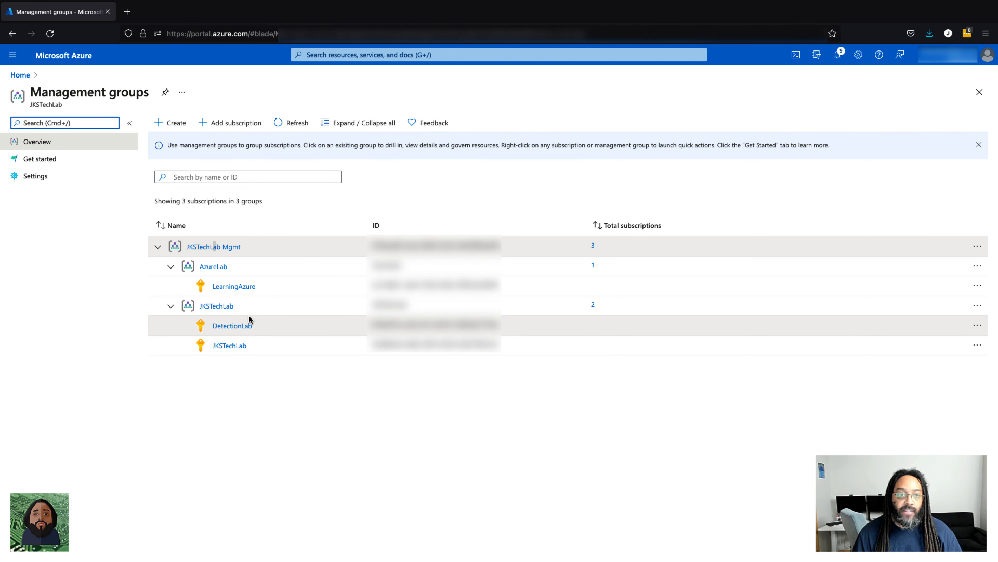
Start a new budget scoped to the AzureLab management group and name it AzureLabBudget
{"action": "left_click", "coordinate": [214, 268]}
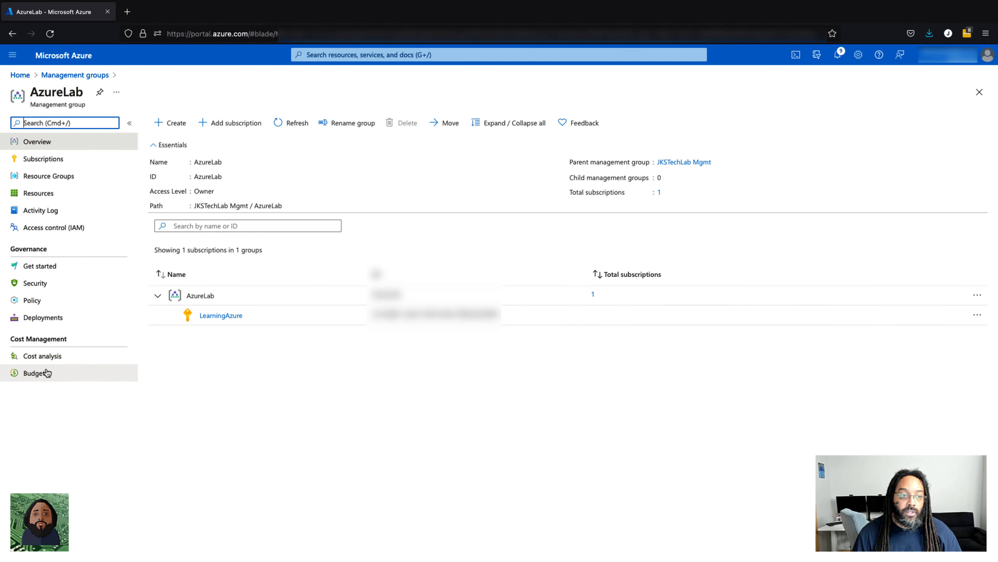
{"action": "left_click", "coordinate": [44, 377]}
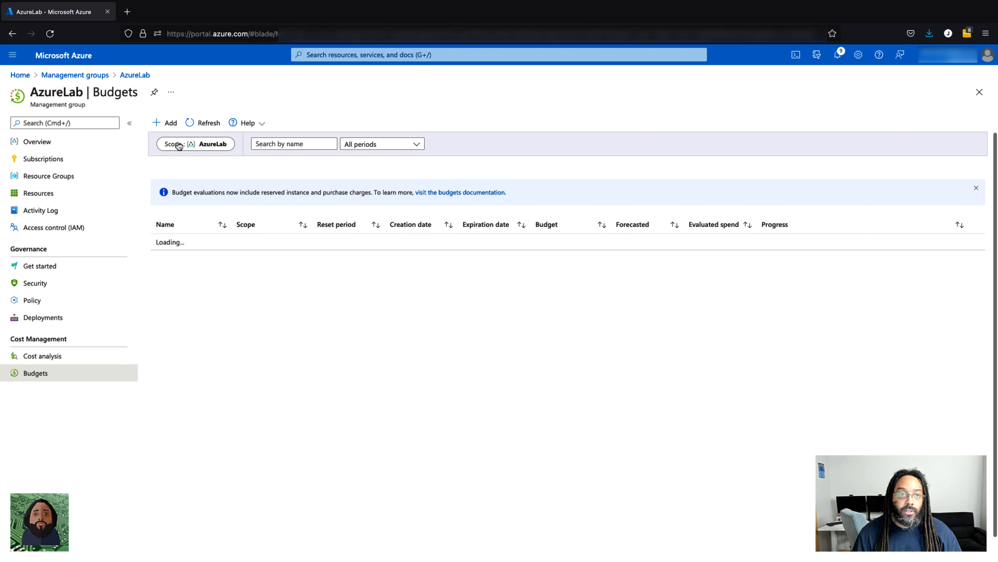
{"action": "left_click", "coordinate": [171, 124]}
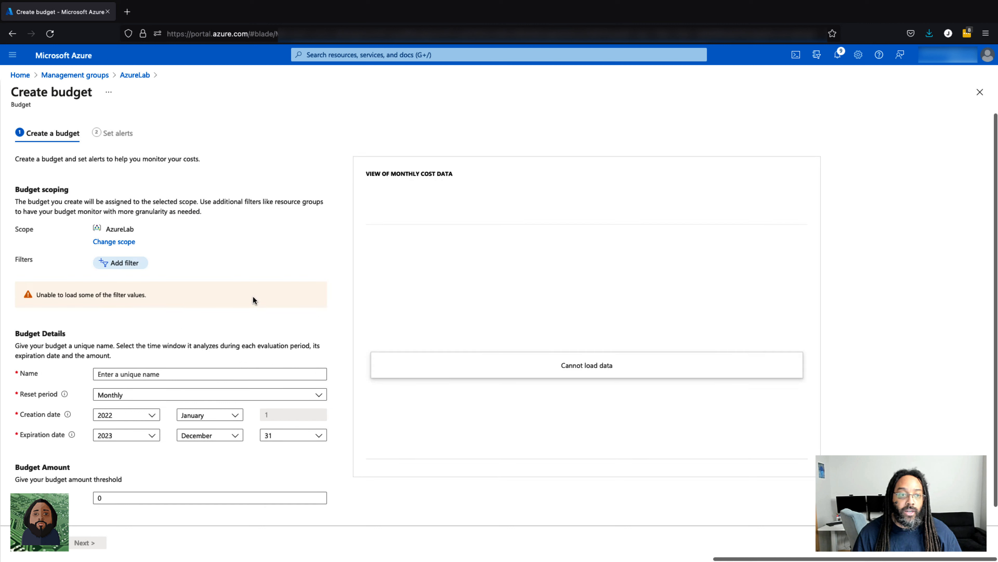
{"action": "left_click", "coordinate": [172, 374]}
{"action": "type", "text": "Azure"}
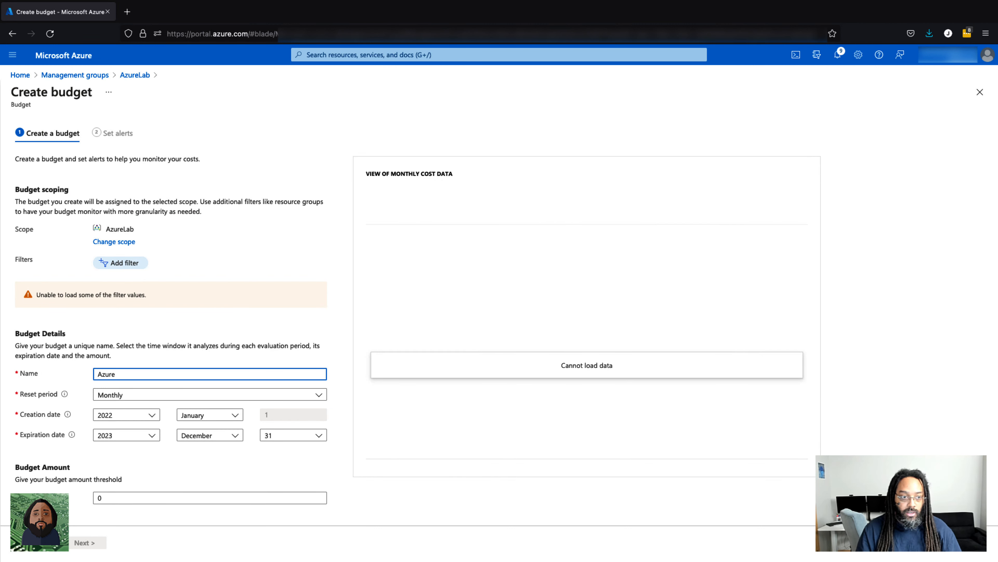
{"action": "type", "text": "LabBudget"}
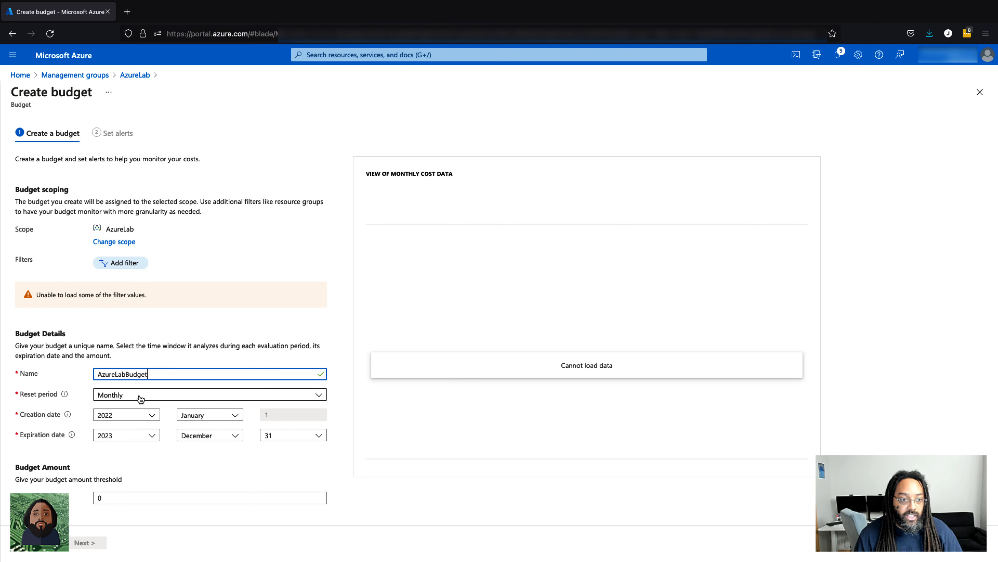
Set the budget's expiration year to 2024 and its amount to 10, and proceed to the alert settings
{"action": "scroll", "coordinate": [152, 399], "scroll_direction": "down", "scroll_amount": 1}
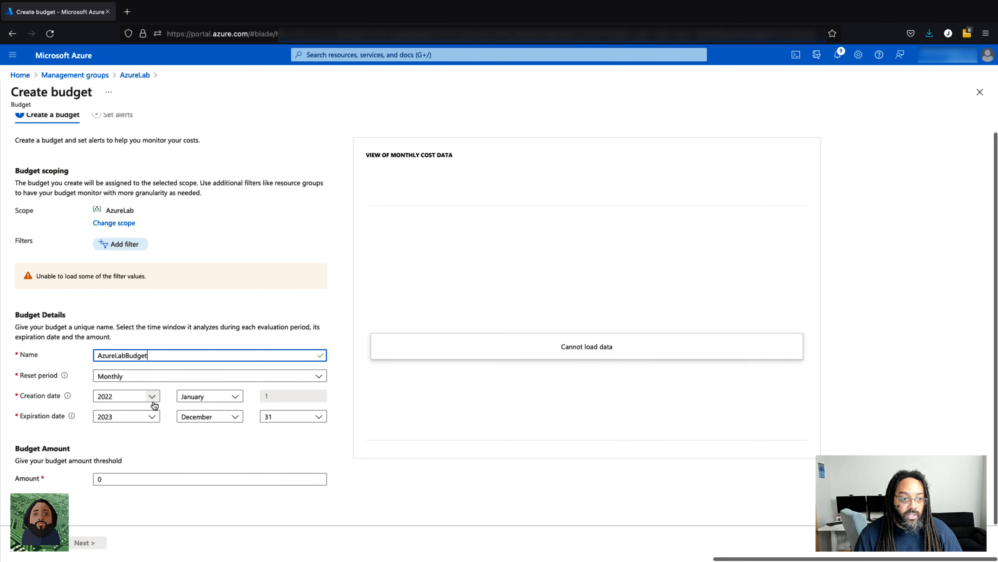
{"action": "left_click", "coordinate": [154, 421]}
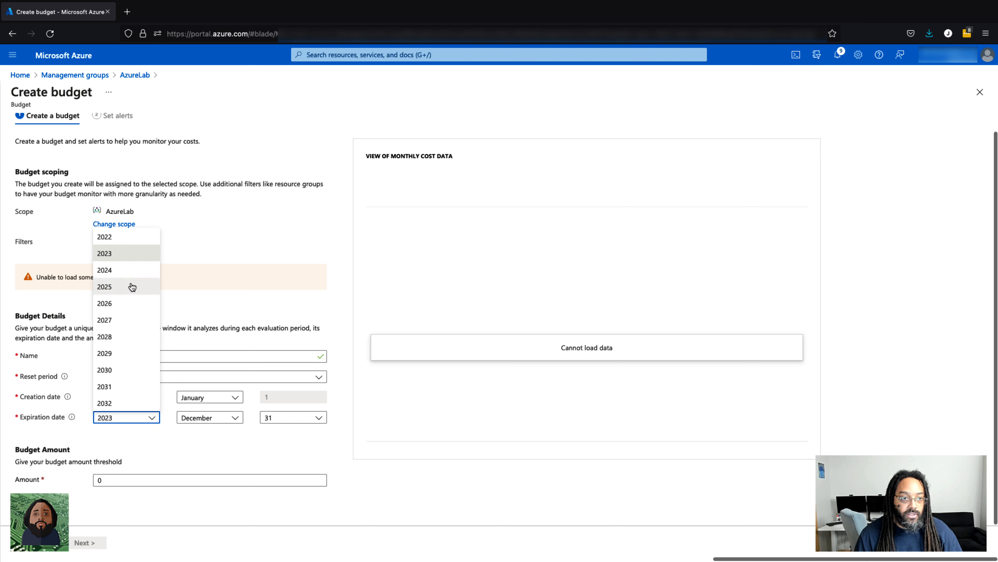
{"action": "left_click", "coordinate": [126, 275]}
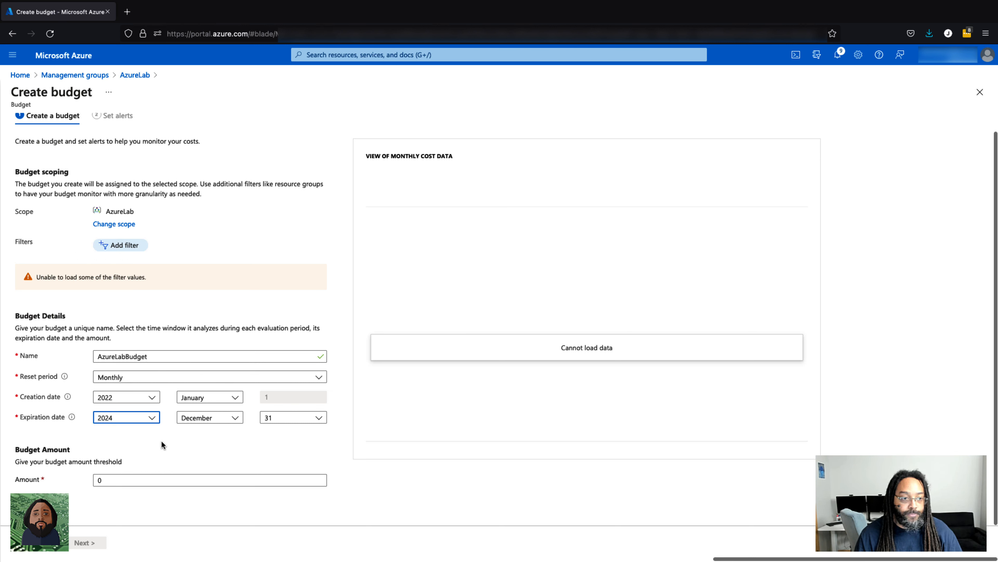
{"action": "left_click", "coordinate": [109, 480]}
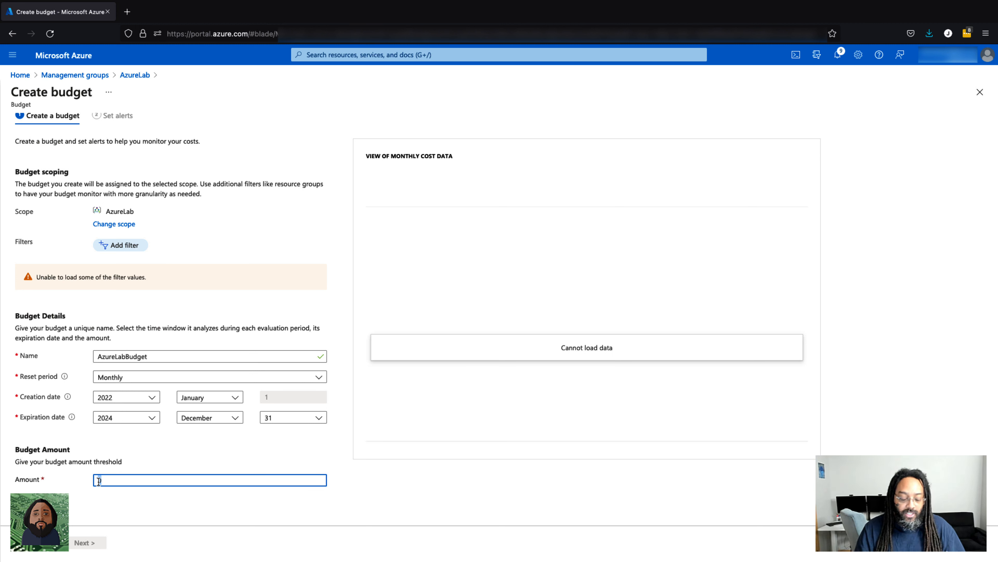
{"action": "type", "text": "10"}
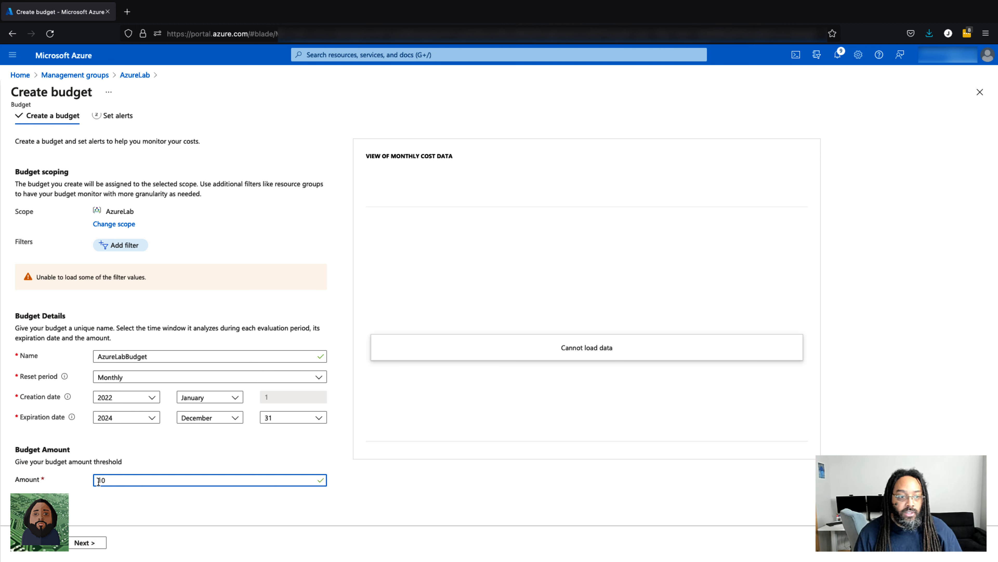
{"action": "left_click", "coordinate": [86, 543]}
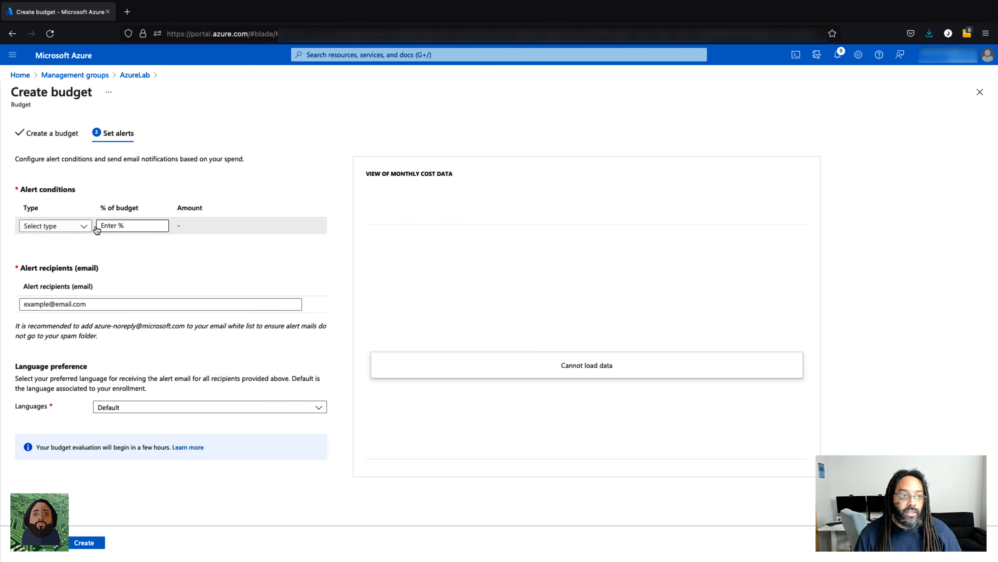
Add a Forecasted alert condition at 75% of the budget
{"action": "left_click", "coordinate": [82, 227]}
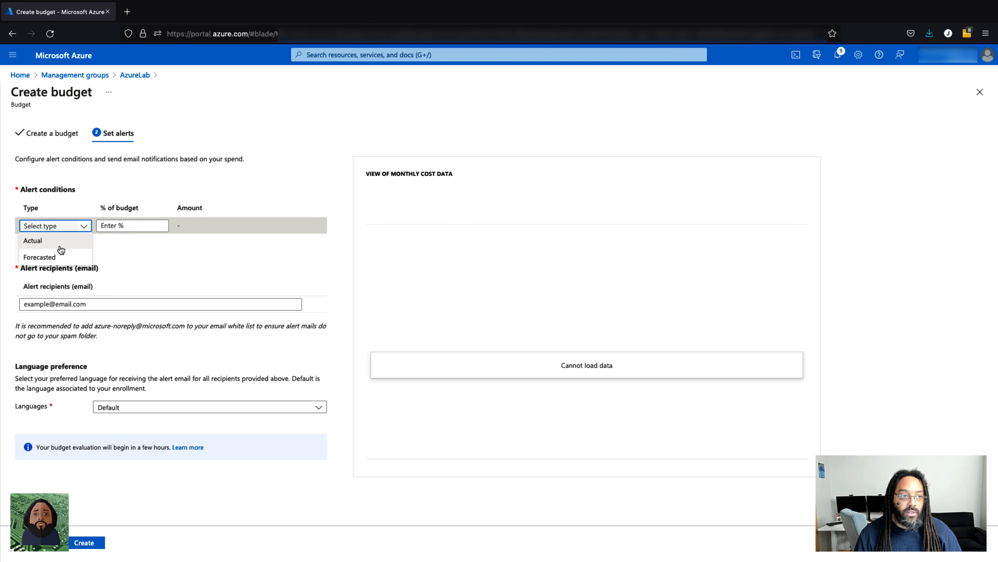
{"action": "left_click", "coordinate": [56, 258]}
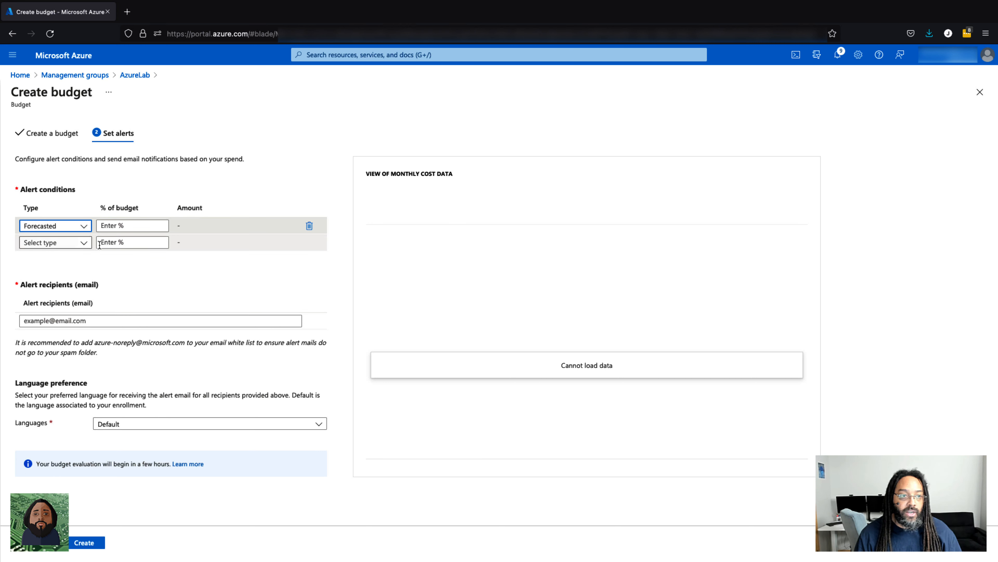
{"action": "left_click", "coordinate": [120, 227]}
{"action": "type", "text": "75"}
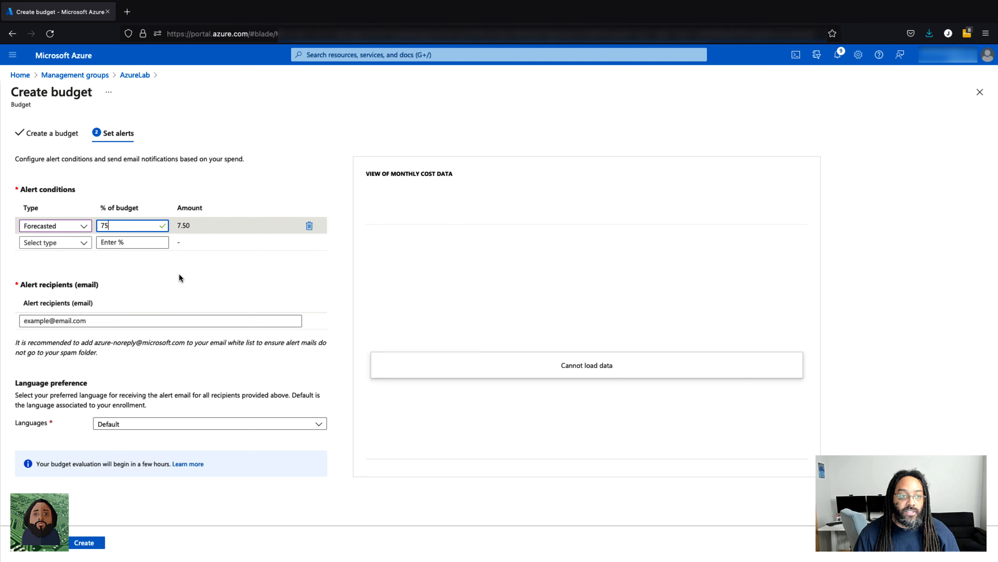
Enter the alert recipient's email address and create the AzureLab budget
{"action": "left_click", "coordinate": [89, 320]}
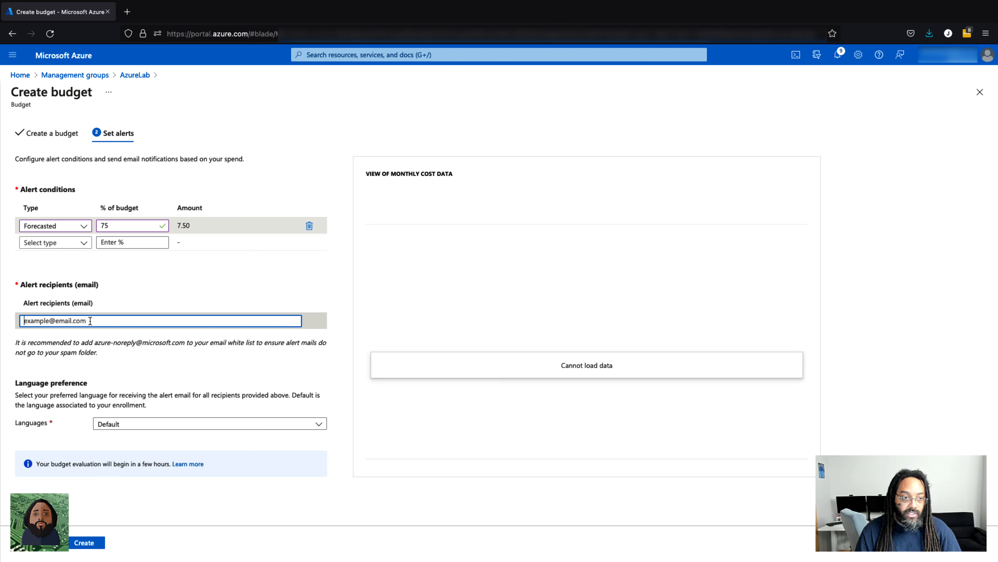
{"action": "key", "text": "ctrl+v"}
{"action": "type", "text": "[unreadable]"}
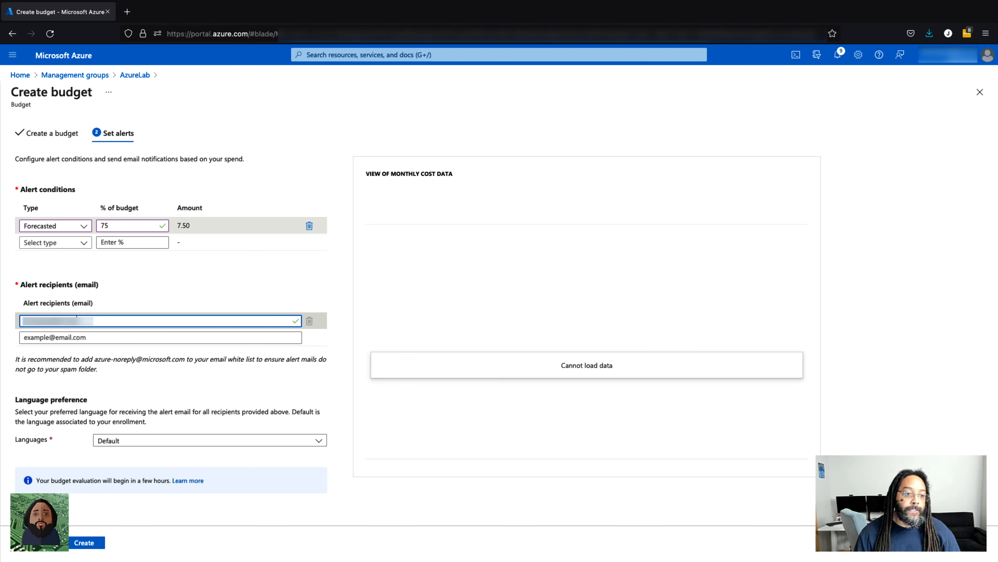
{"action": "left_click", "coordinate": [90, 544]}
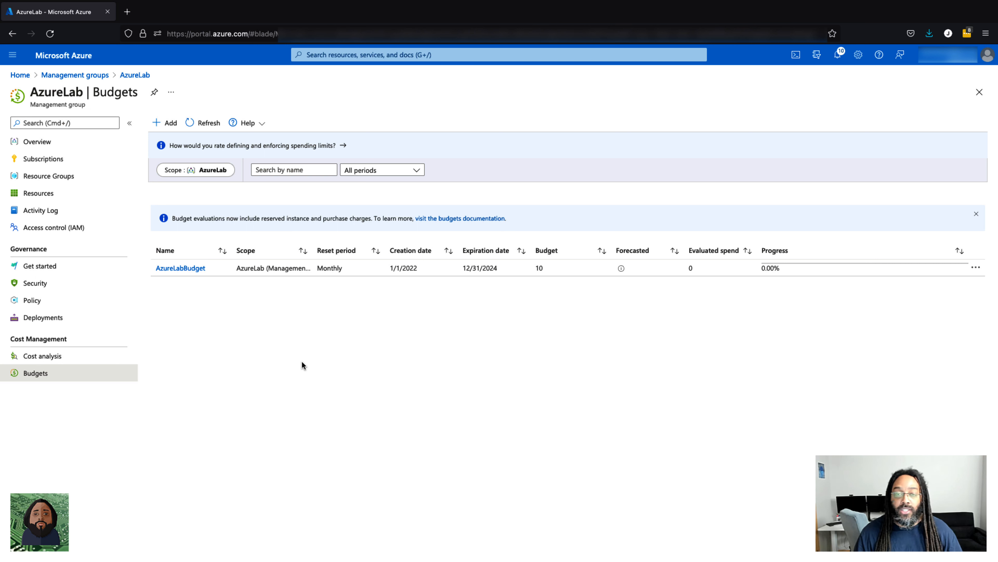
Return to the management groups overview and collapse and re-expand the hierarchy to review the subscriptions under AzureLab and JKSTechLab
{"action": "left_click", "coordinate": [71, 82]}
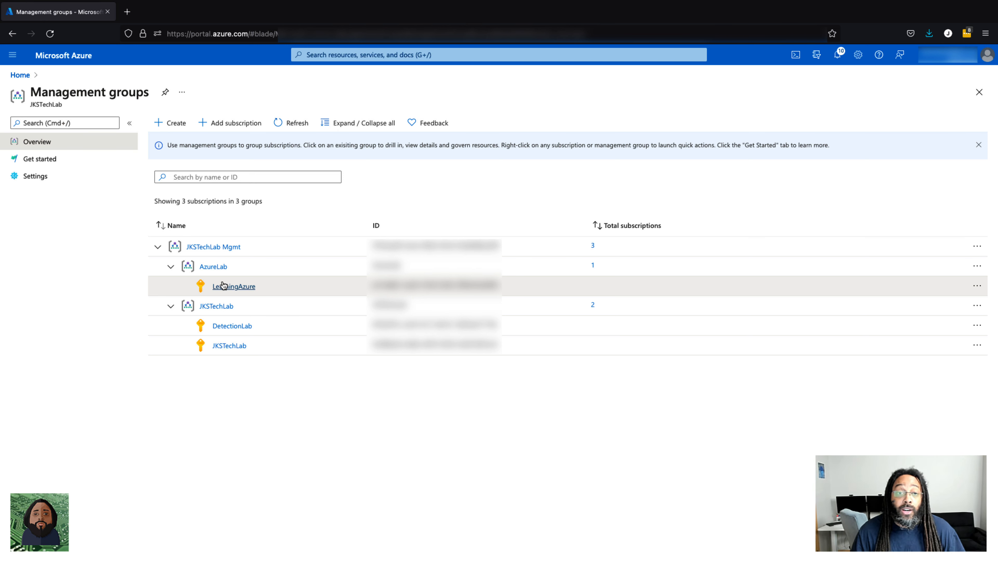
{"action": "left_click", "coordinate": [172, 309]}
{"action": "left_click", "coordinate": [171, 269]}
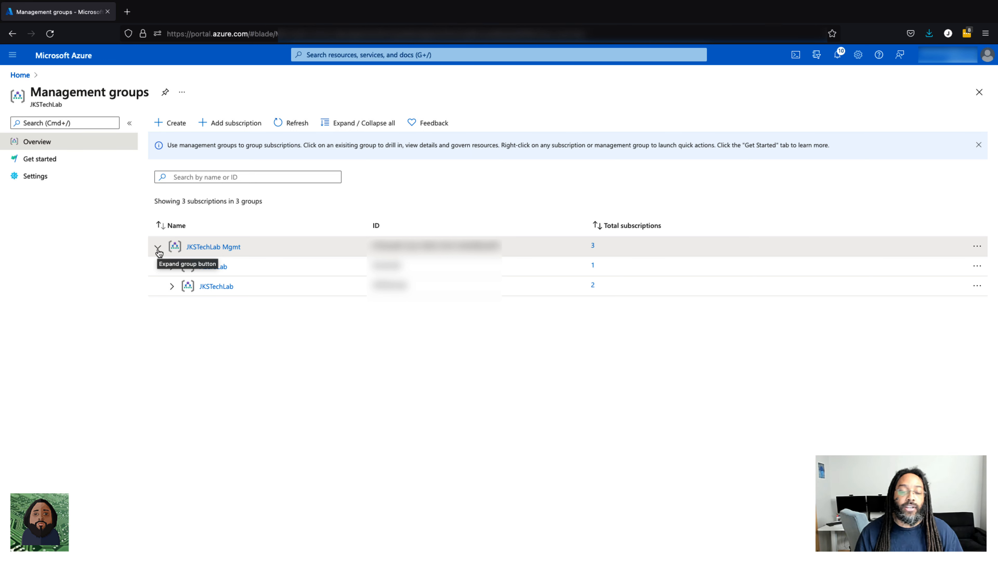
{"action": "left_click", "coordinate": [158, 249]}
{"action": "left_click", "coordinate": [158, 248]}
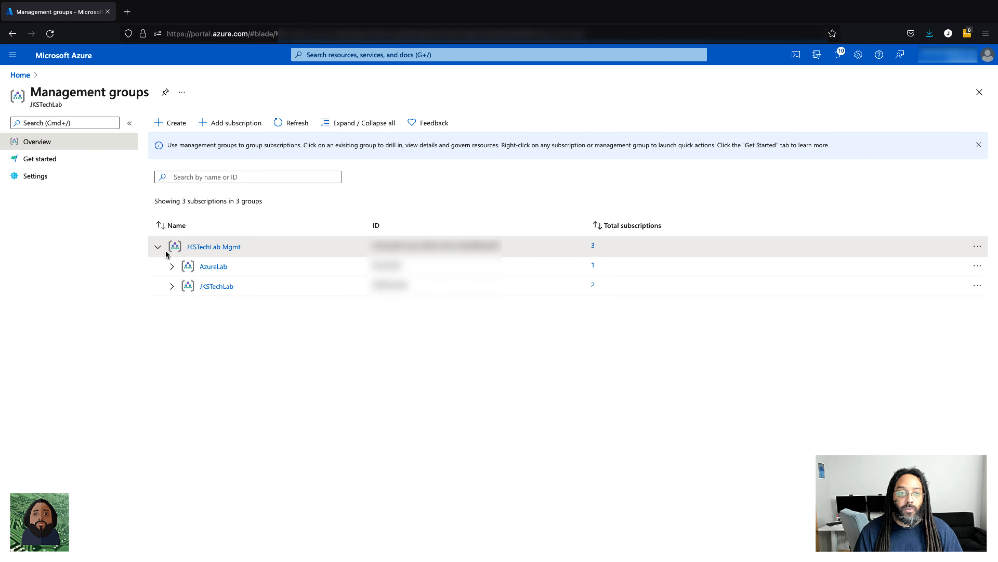
{"action": "left_click", "coordinate": [172, 268]}
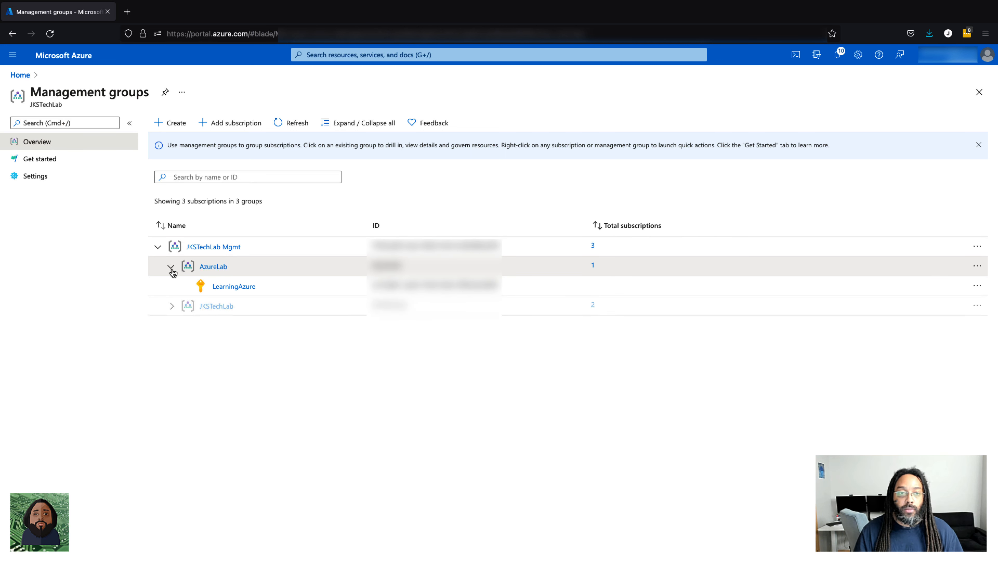
{"action": "left_click", "coordinate": [171, 308]}
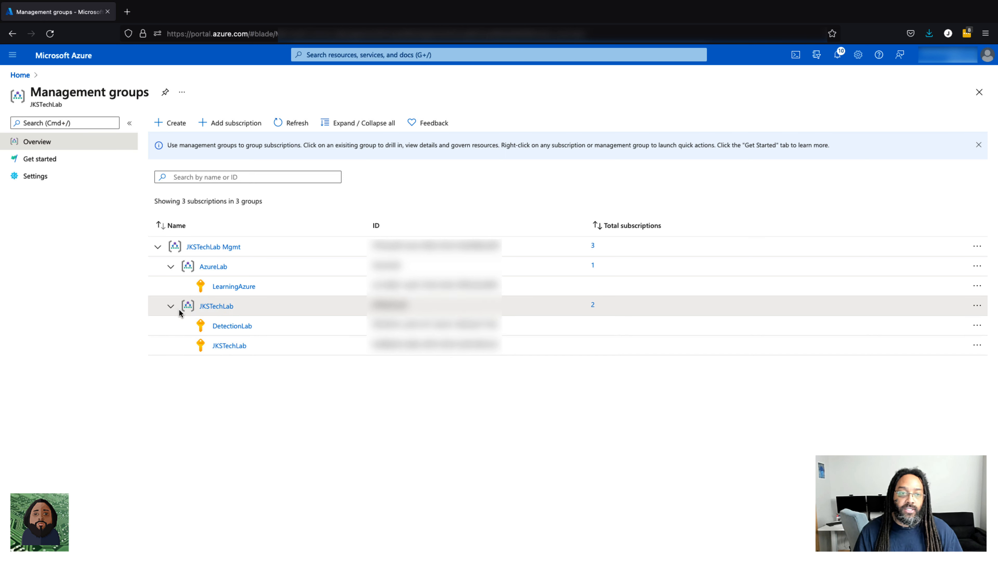